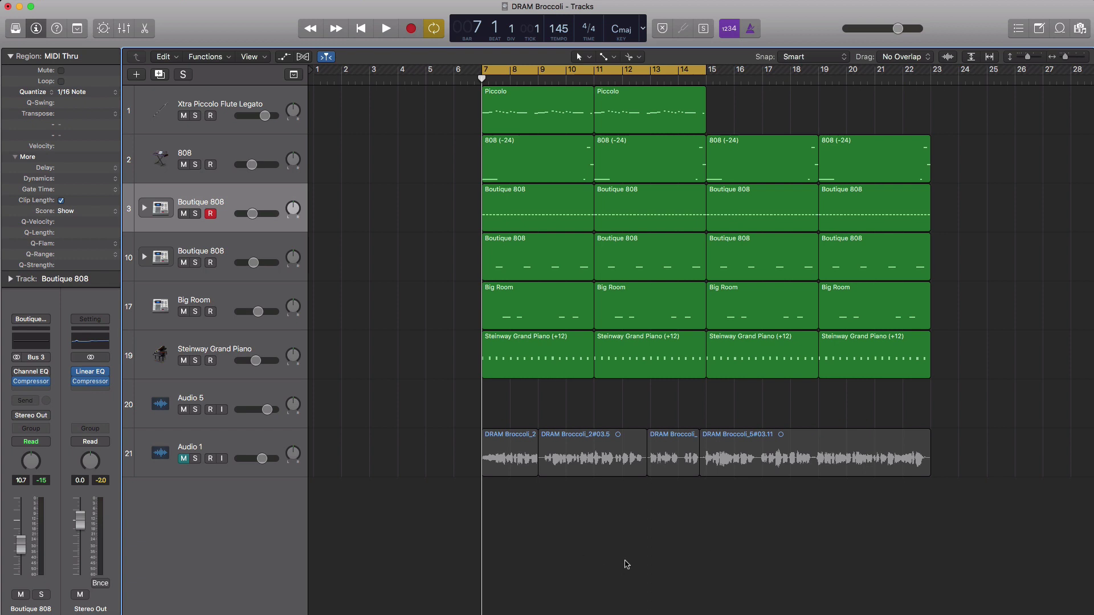
Play the full beat, and solo the Boutique 808 on track 10 to hear it on its own
key(space)
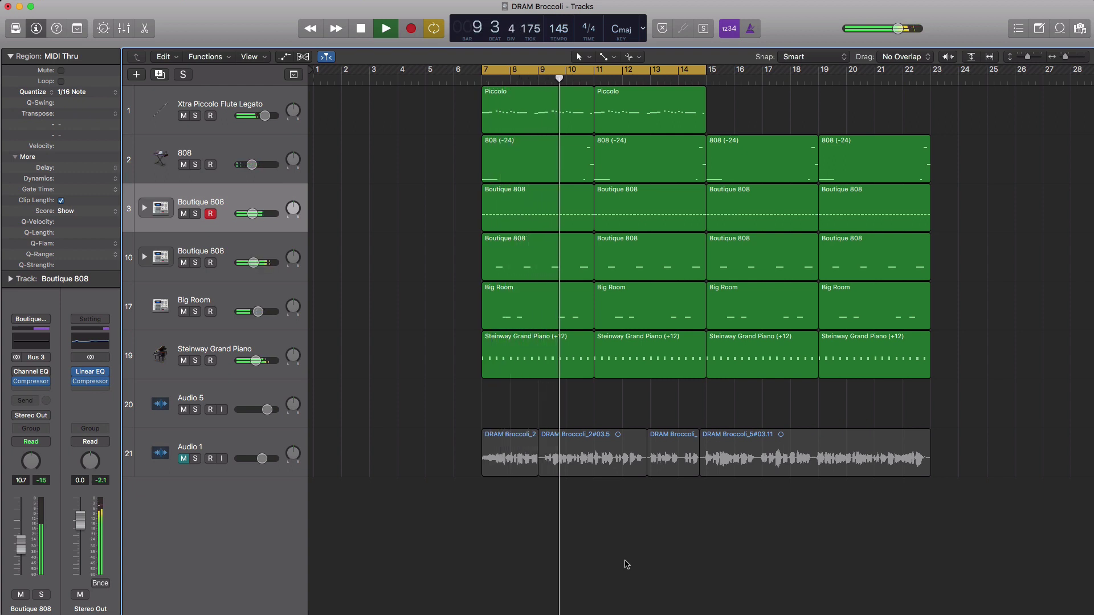
key(space)
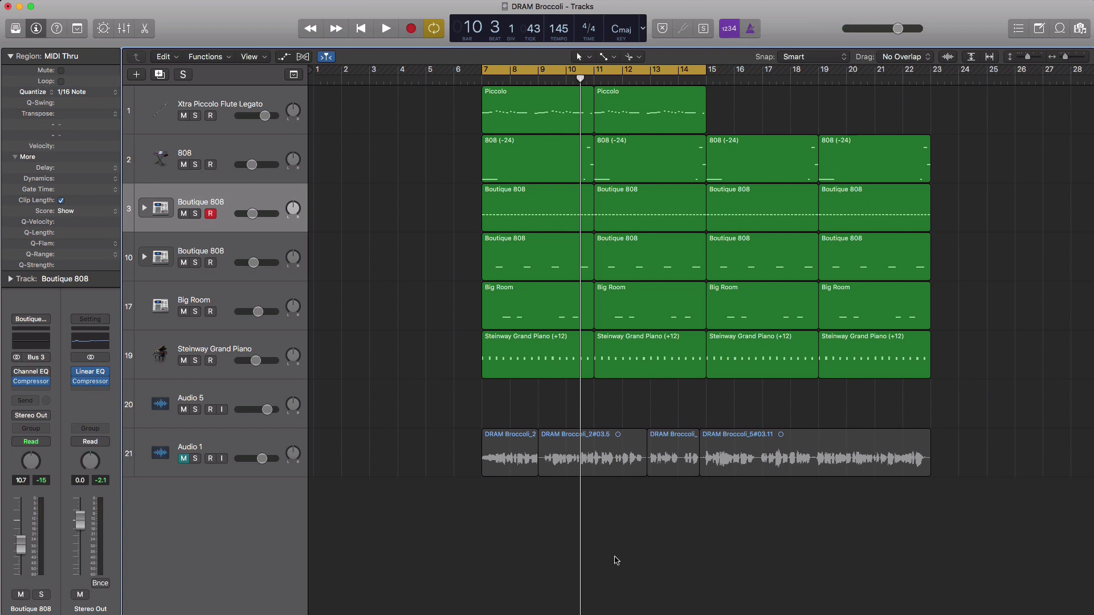
click(207, 254)
click(194, 263)
key(space)
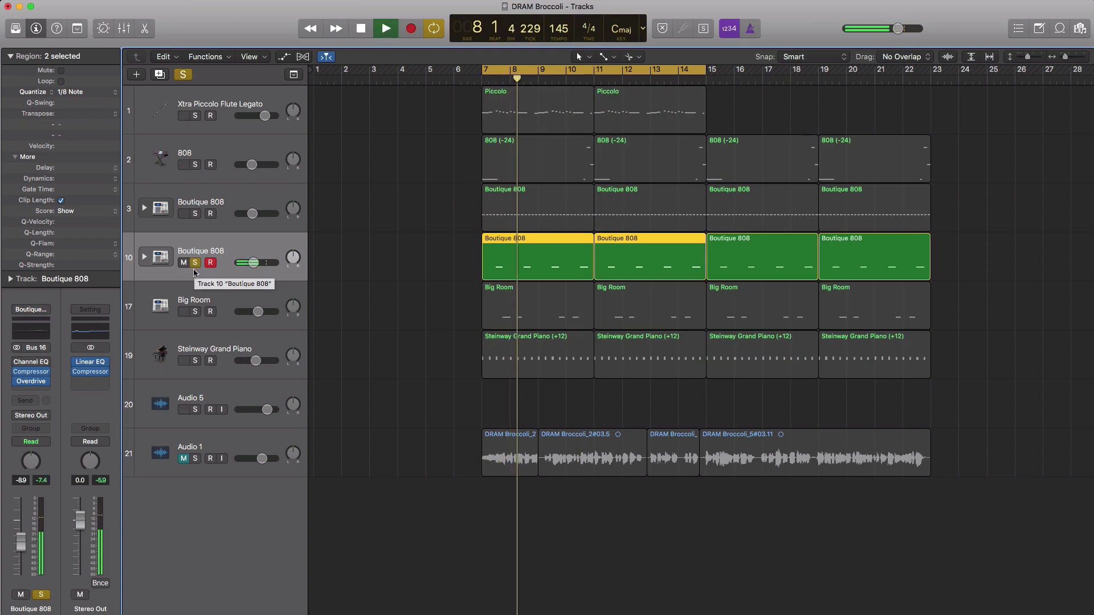
key(space)
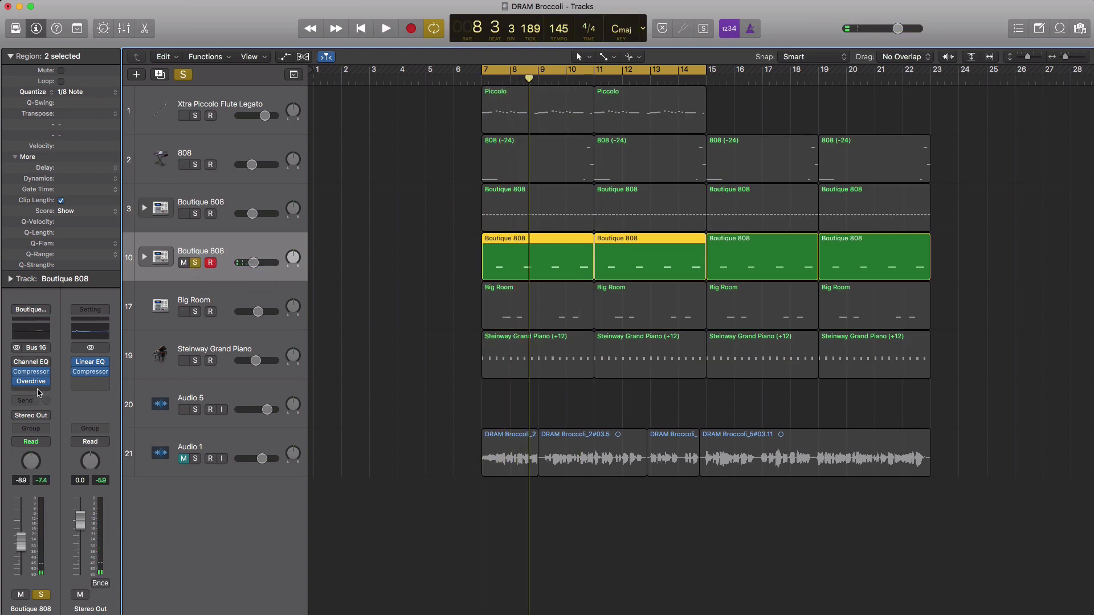
Insert a stereo Ozone Imager after the Overdrive on the soloed Boutique 808 track and play the track through it
click(39, 392)
mouse_move(40, 453)
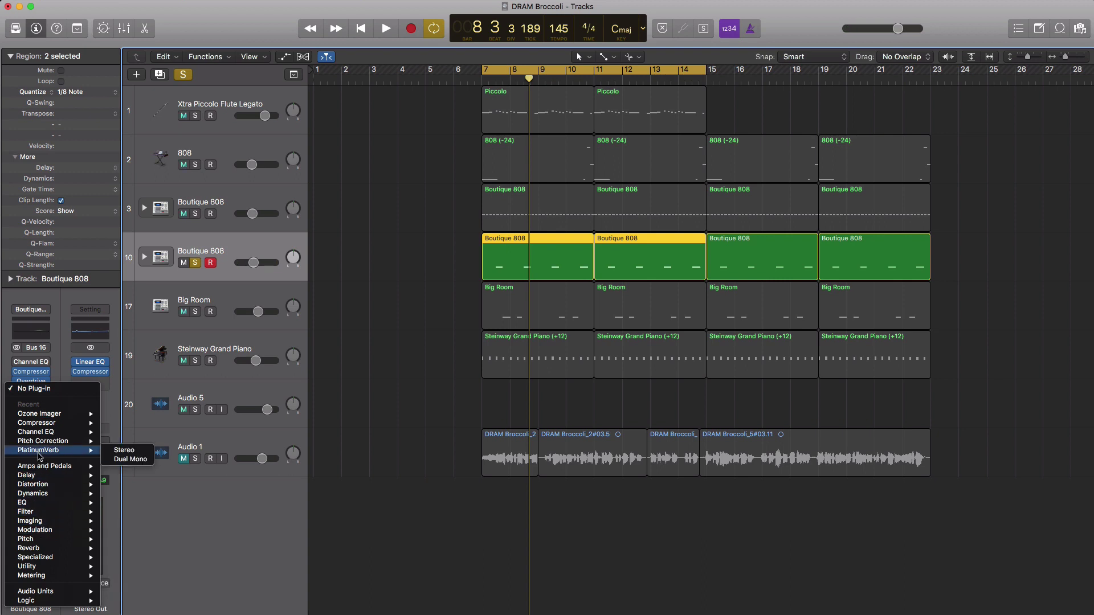
mouse_move(41, 416)
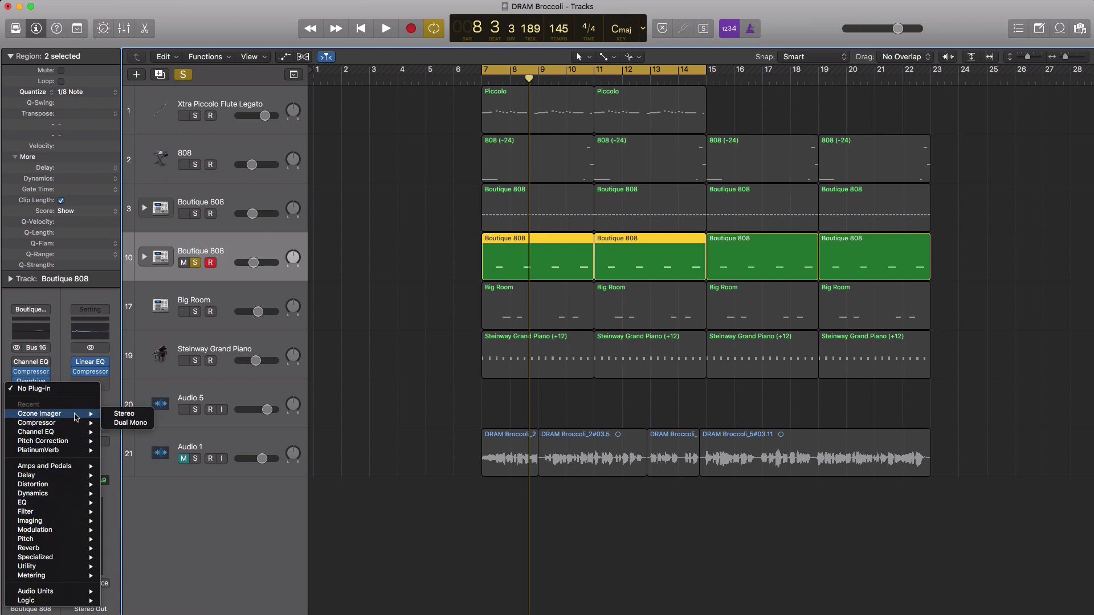
click(122, 414)
drag(288, 45, 800, 138)
key(space)
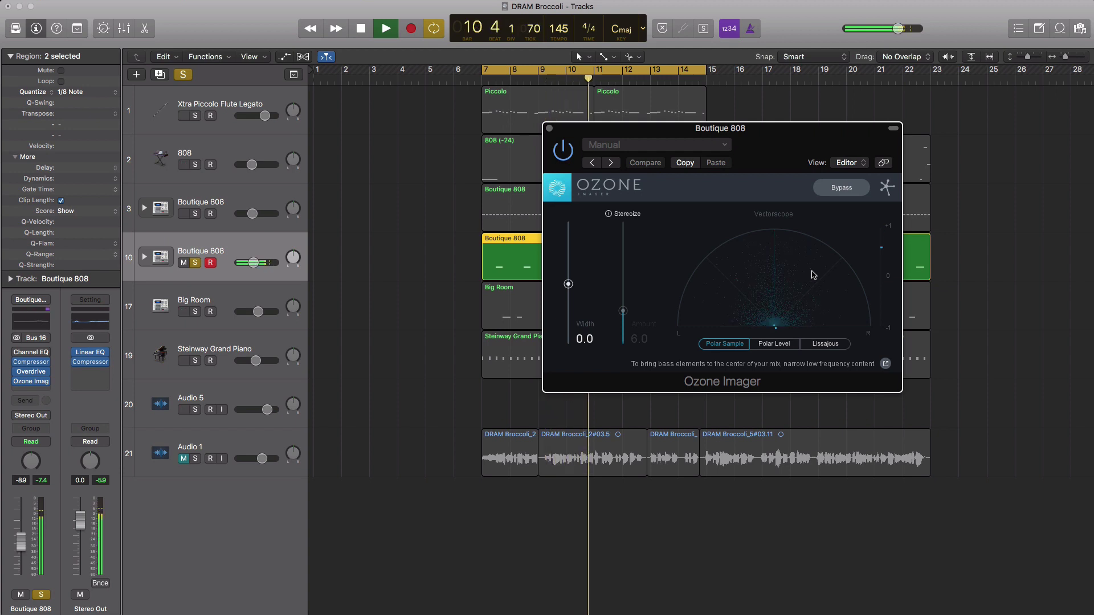
key(space)
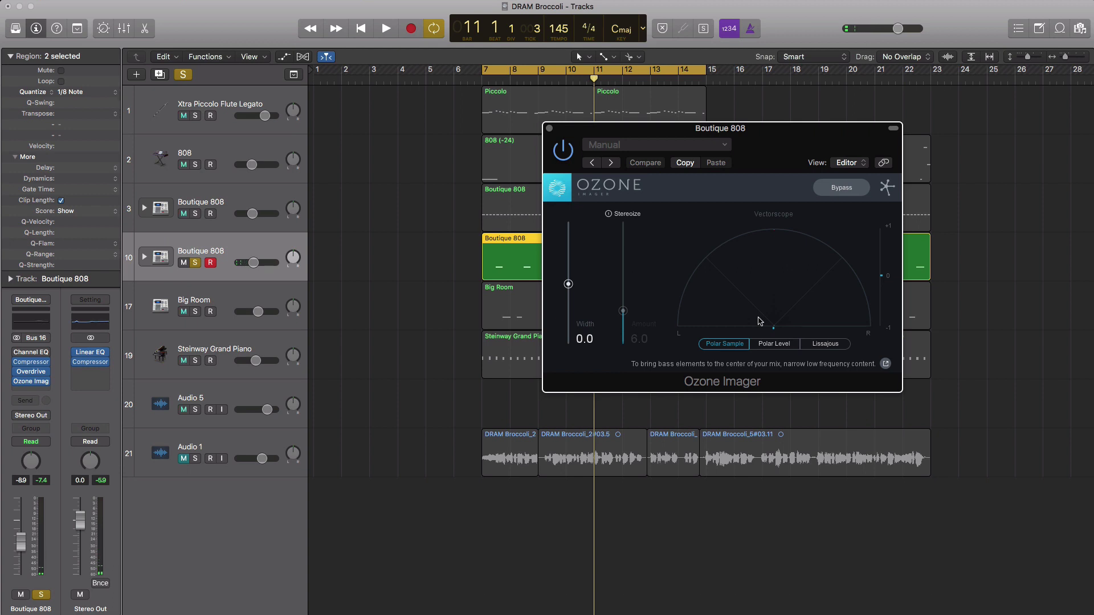
Set the imager's Width to 50.0, enable Stereoize with an Amount of 15.1, and audition the widened sound
key(space)
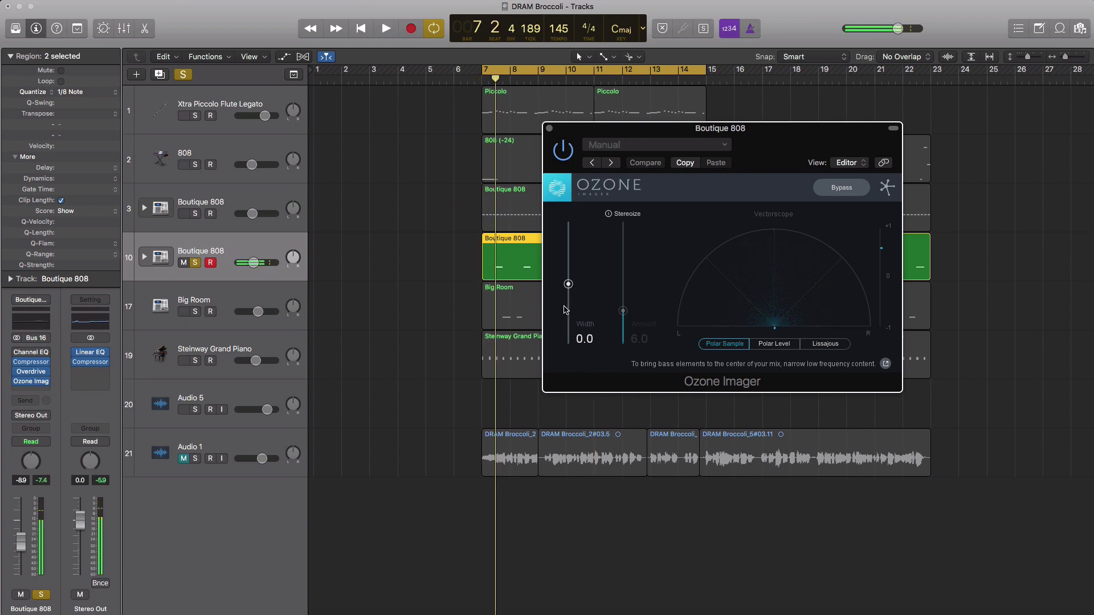
drag(568, 285, 570, 255)
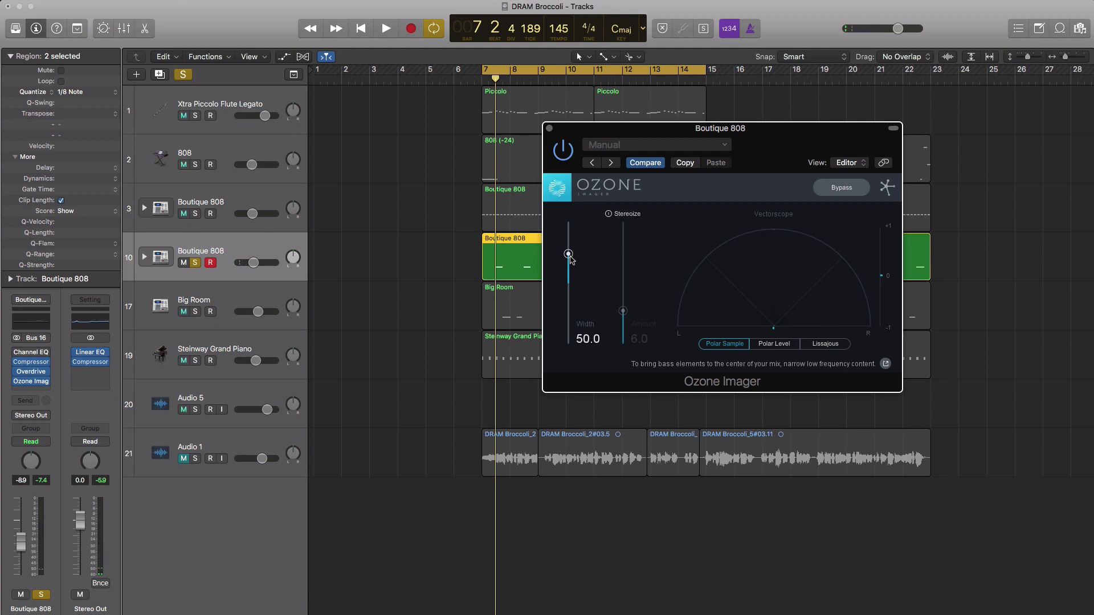
click(628, 216)
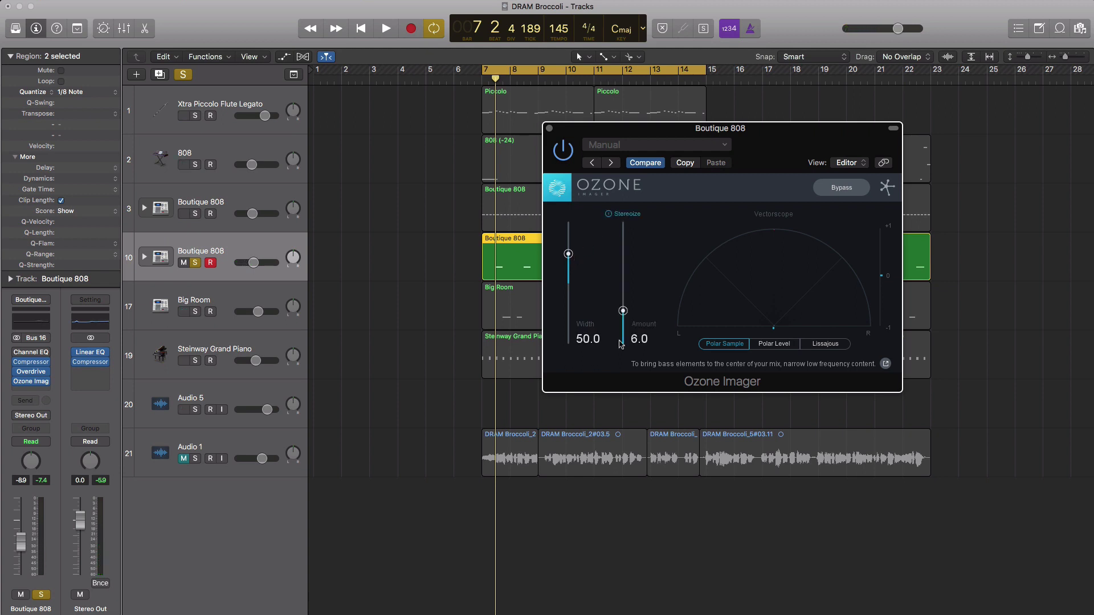
drag(623, 302, 625, 254)
key(space)
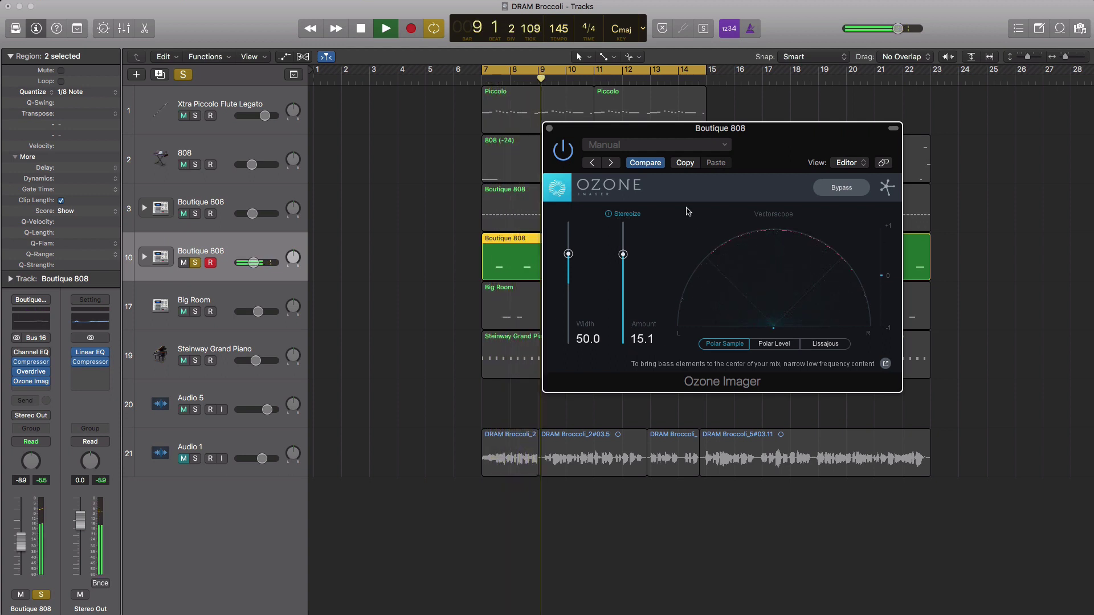
key(space)
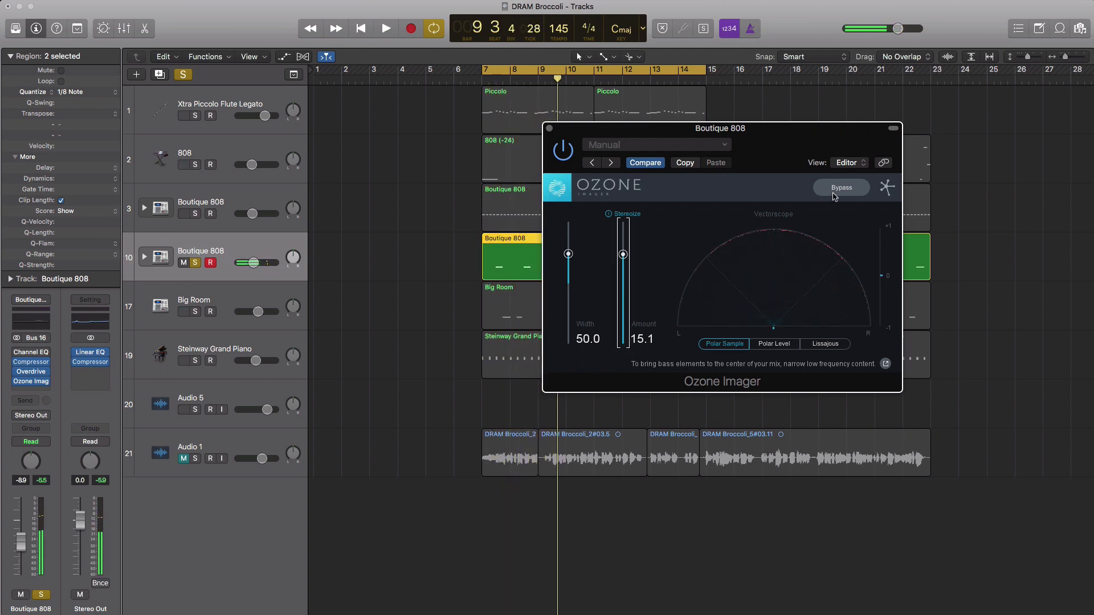
Compare the soloed Boutique 808 with the imager bypassed and active during playback
click(833, 191)
key(space)
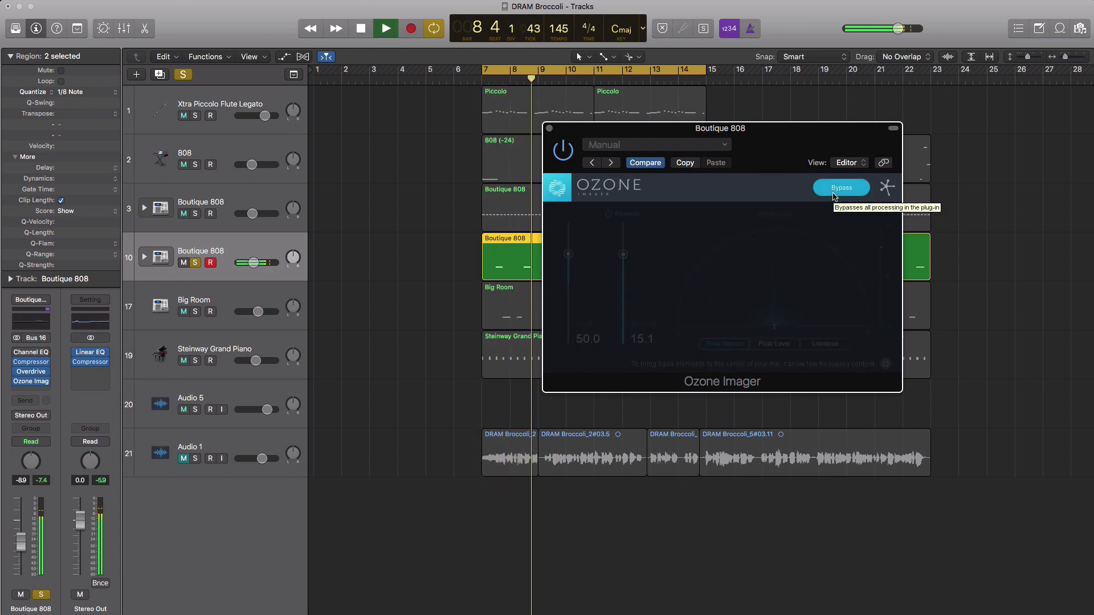
click(833, 194)
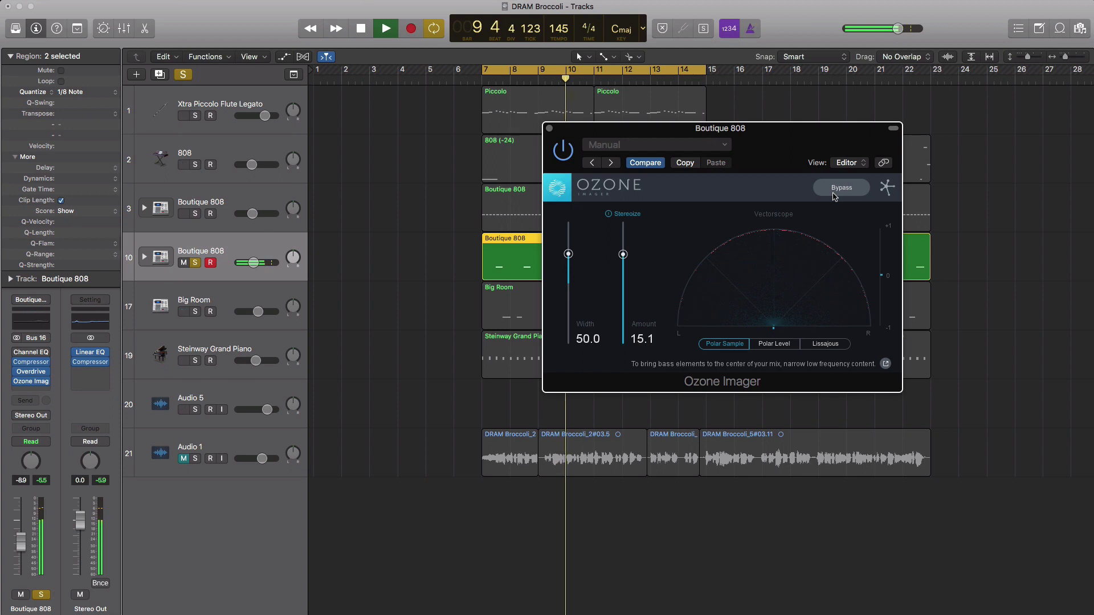
key(space)
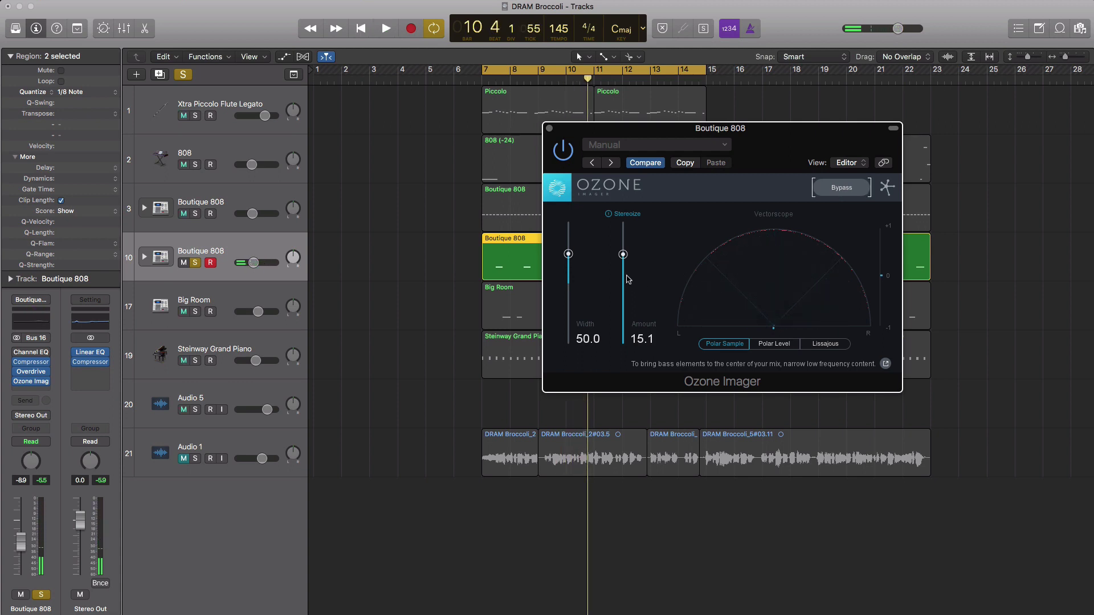
Raise the imager's Width to 100.0 and play the soloed track to hear the maximum widening
drag(568, 256, 576, 213)
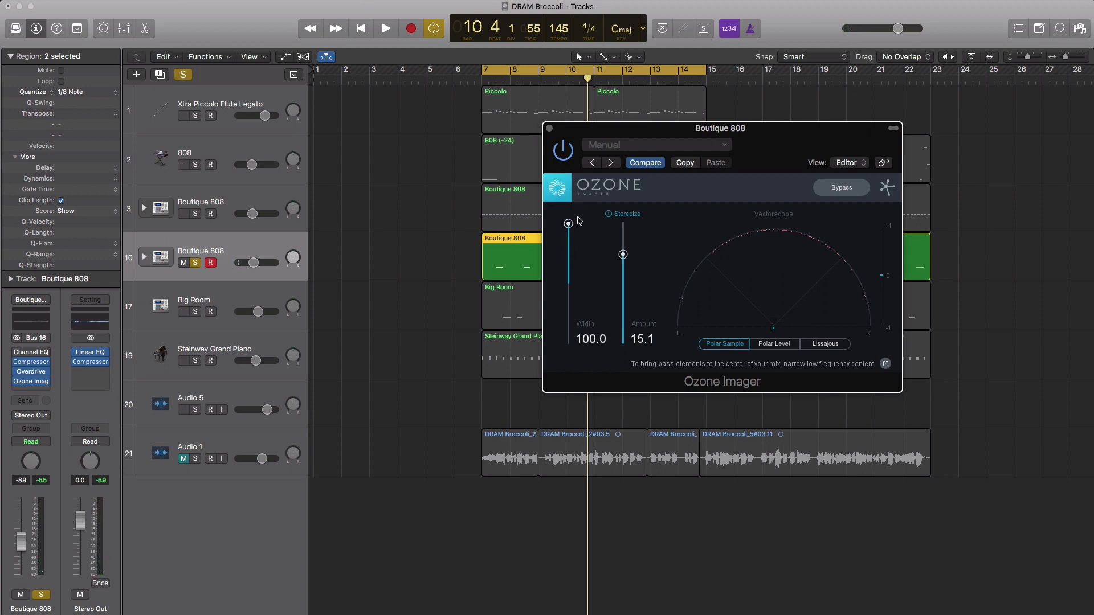
key(space)
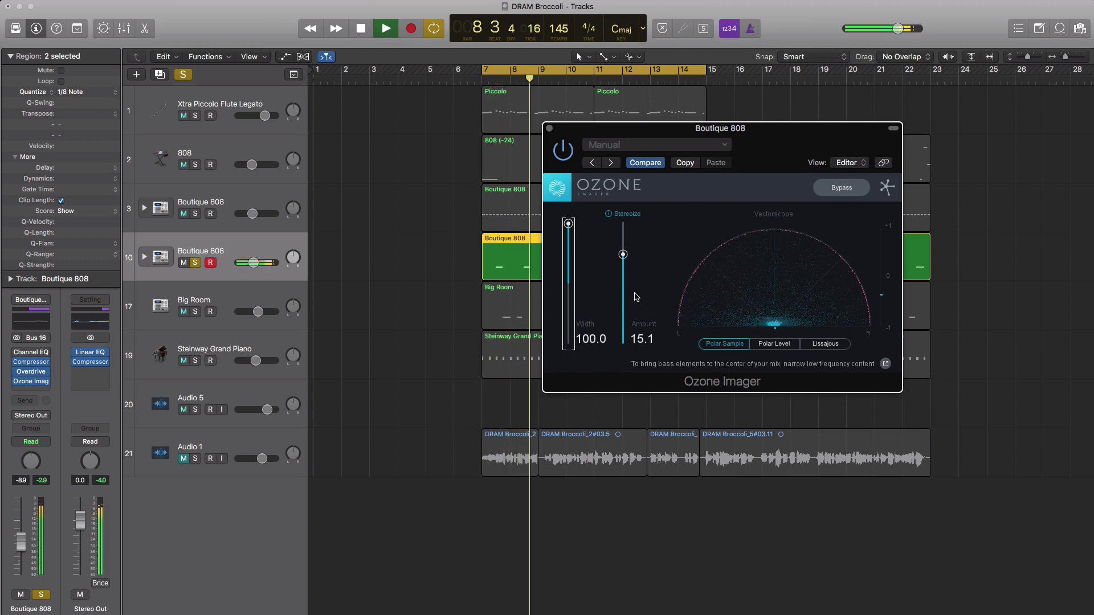
key(space)
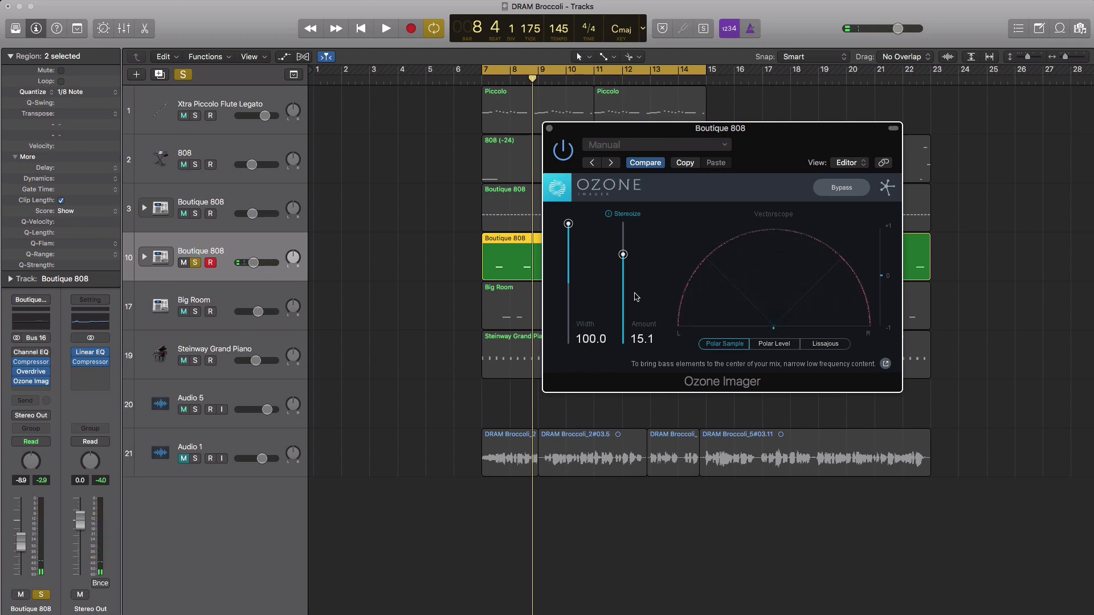
Examine the vectorscope's Polar Level, Lissajous and Polar Sample displays, and watch the correlation meter in Polar Sample view during playback
click(765, 346)
click(825, 344)
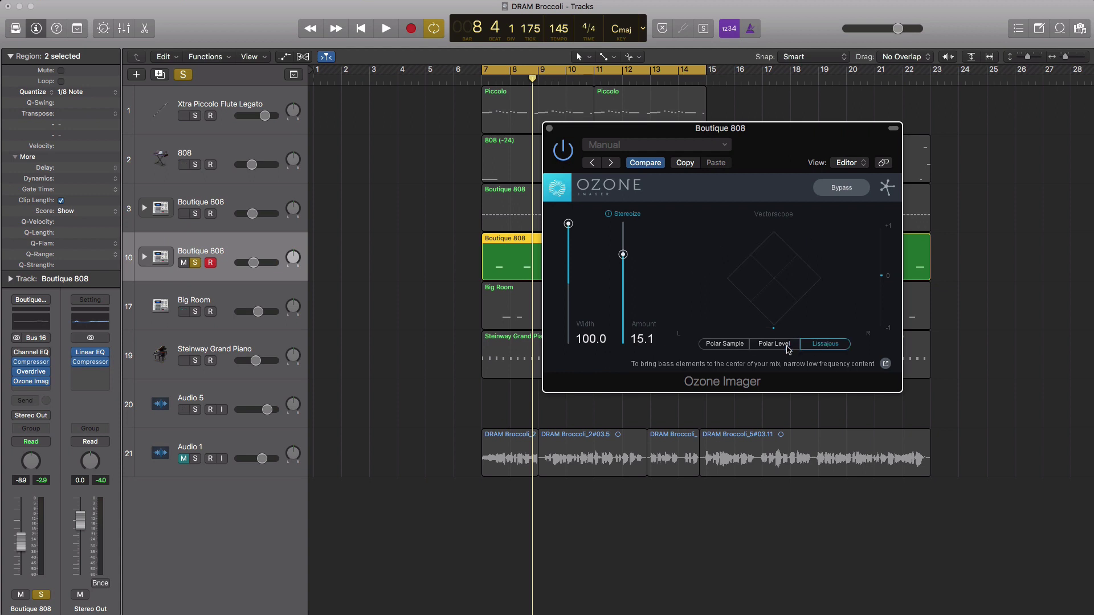
click(773, 344)
click(725, 345)
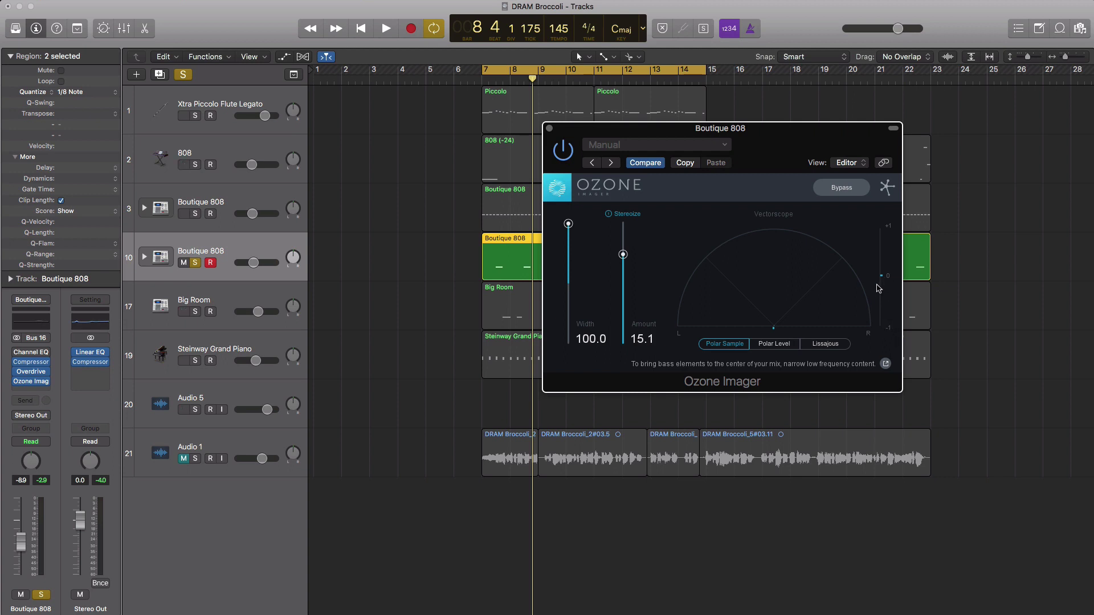
key(space)
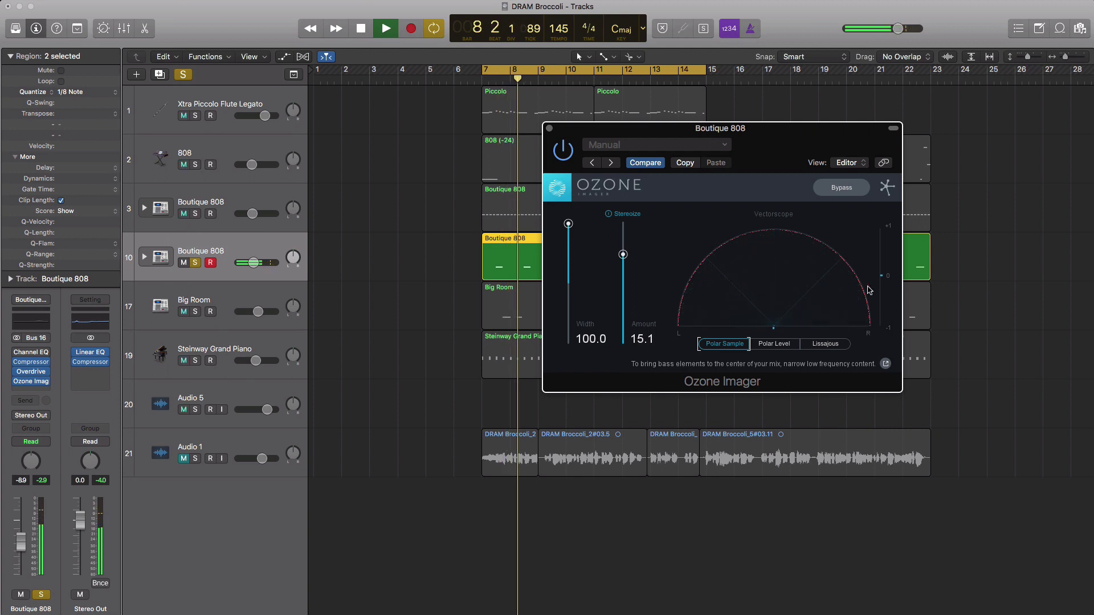
key(space)
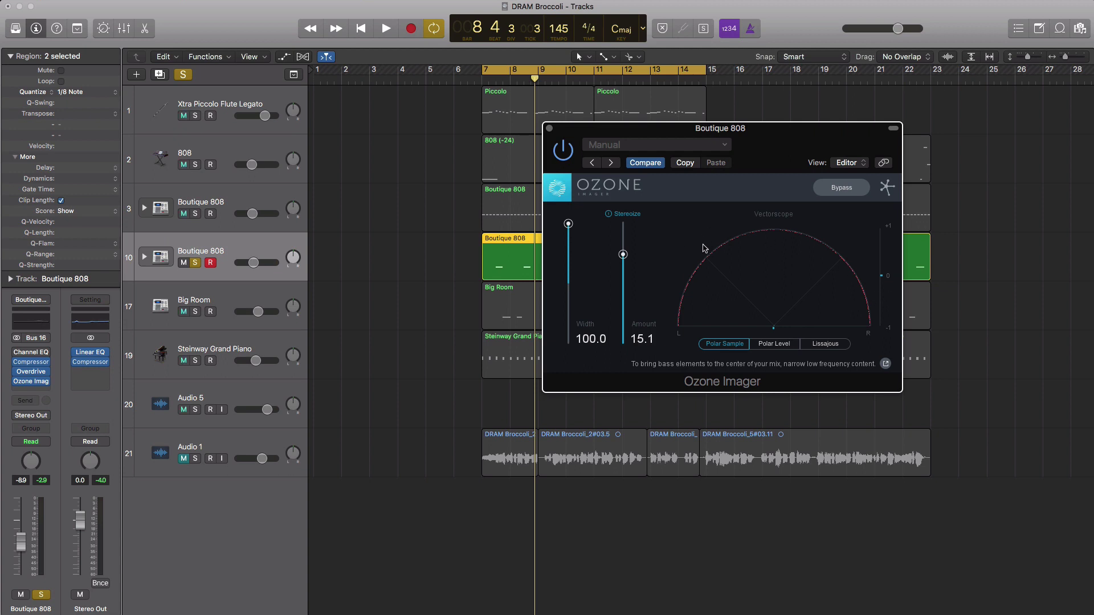
Reduce the imager's Width to 39.6 and the Stereoize Amount to 10.4 while the soloed track plays
key(space)
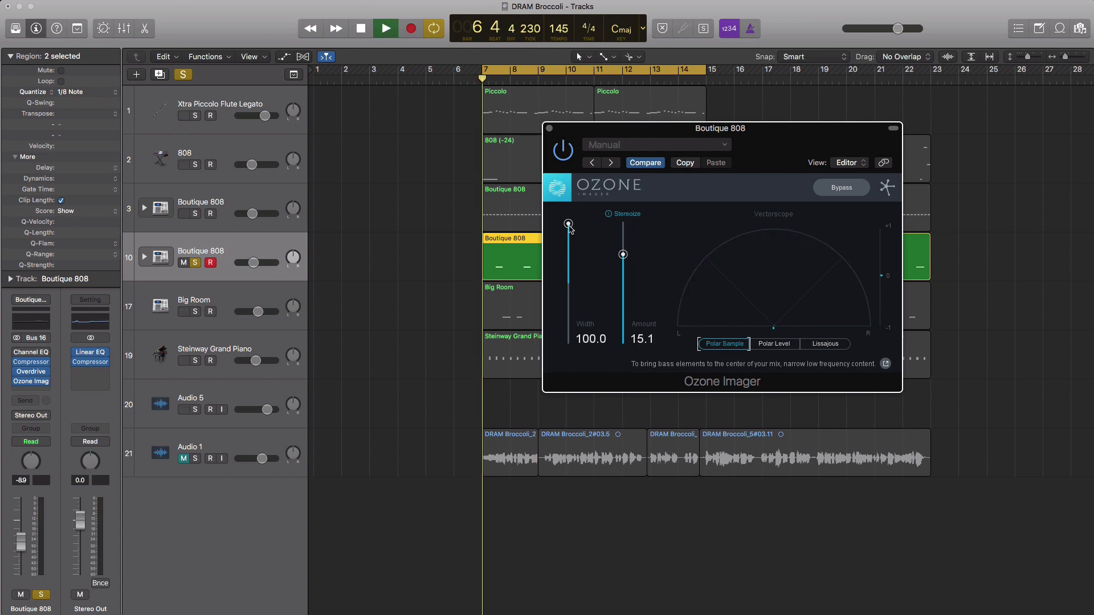
drag(568, 223, 623, 287)
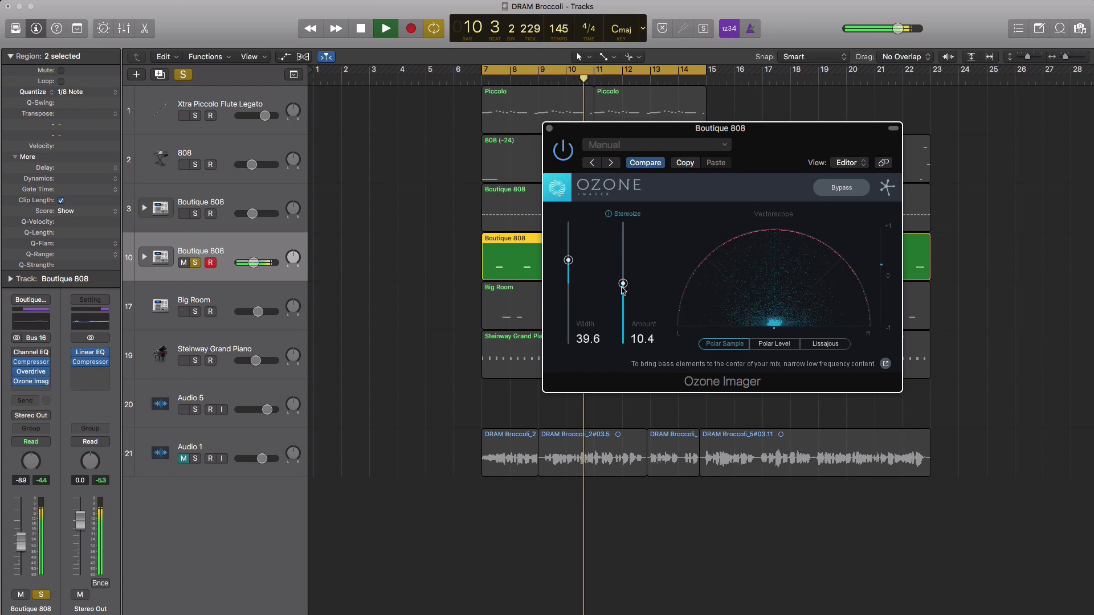
key(space)
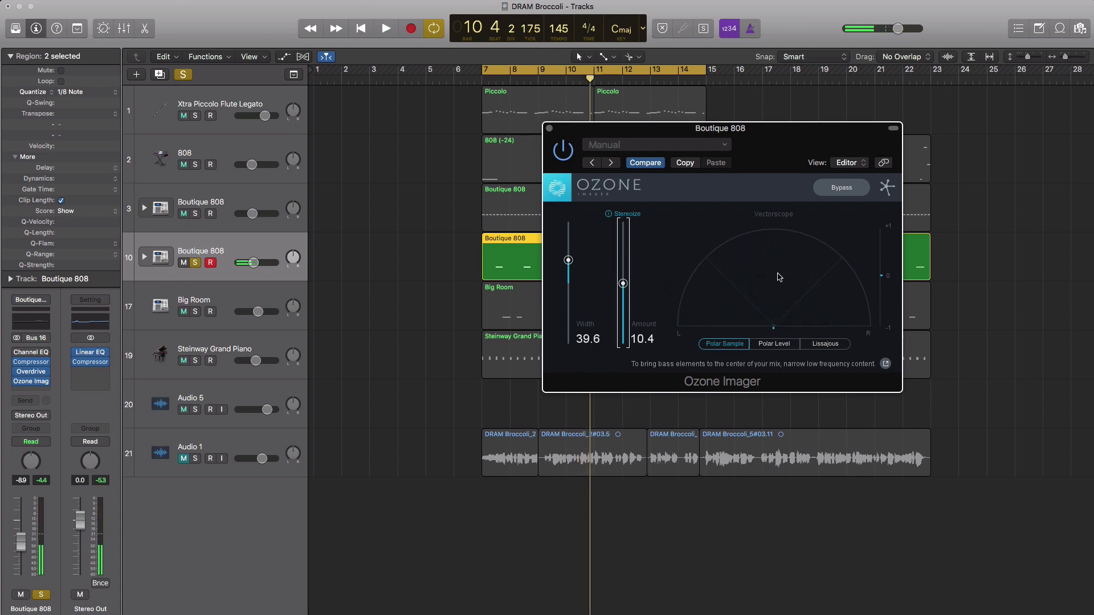
Replay the soloed track with Ozone Imager on, bypassed and on again to compare the reduced settings
key(Return)
key(space)
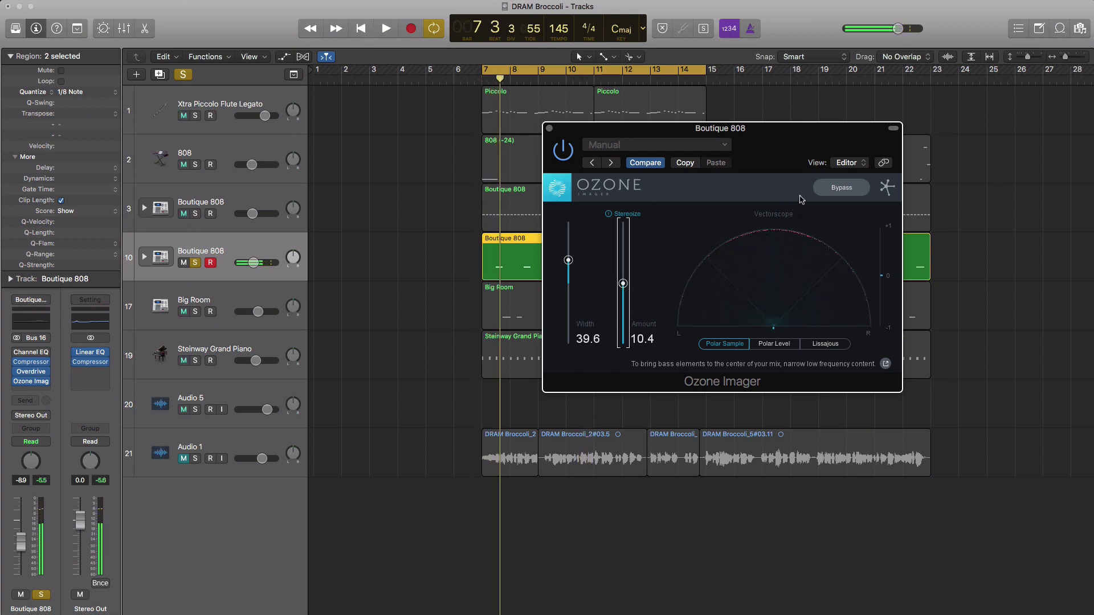
click(843, 190)
key(space)
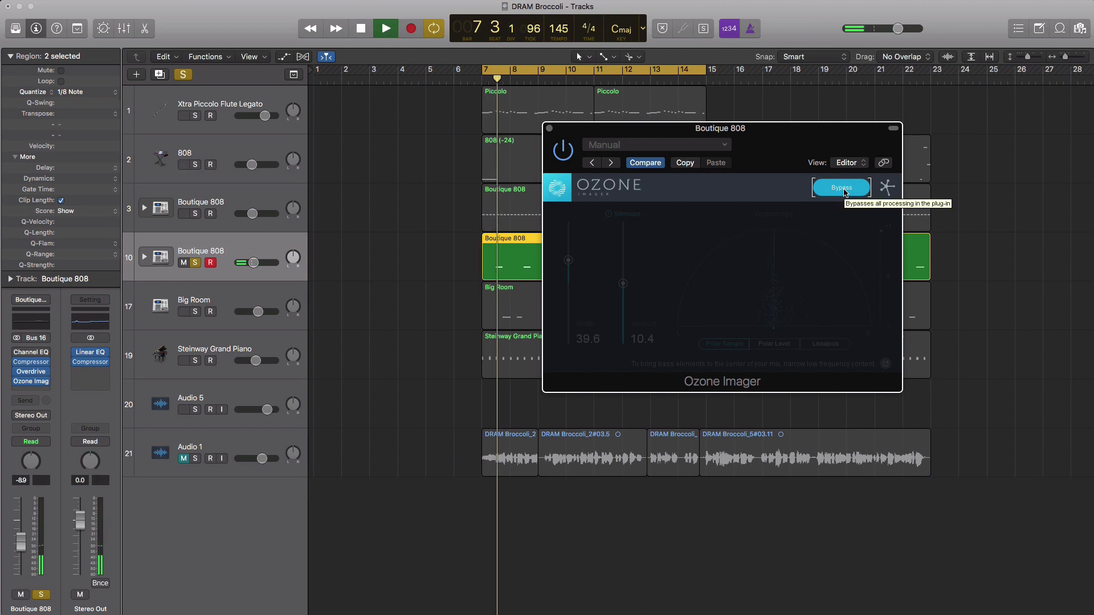
click(843, 190)
key(space)
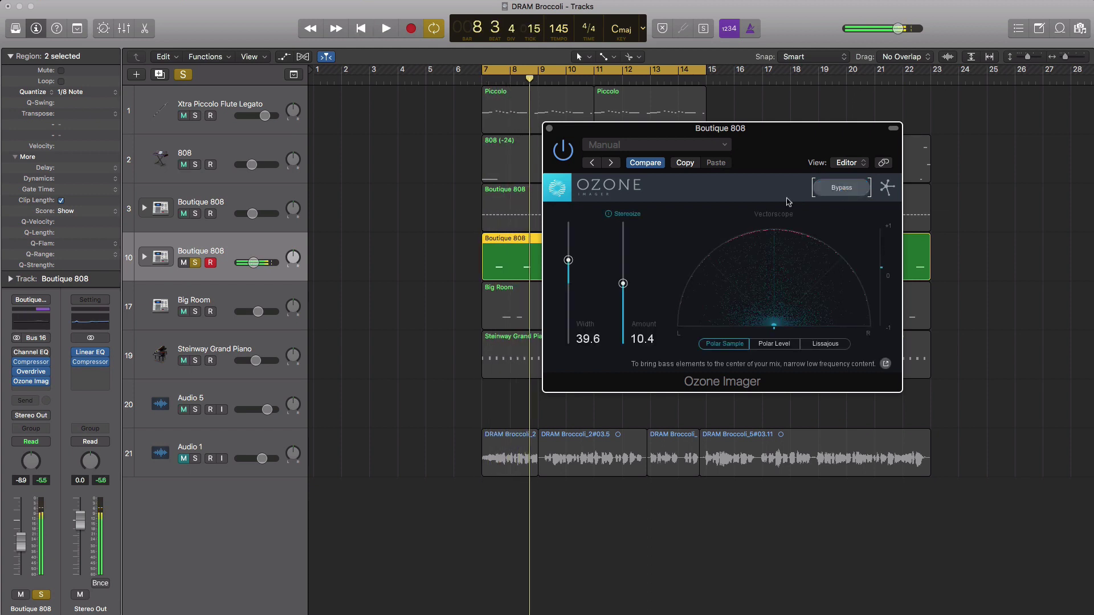
Close the imager window and solo the Boutique 808 on track 3 for playback
click(549, 129)
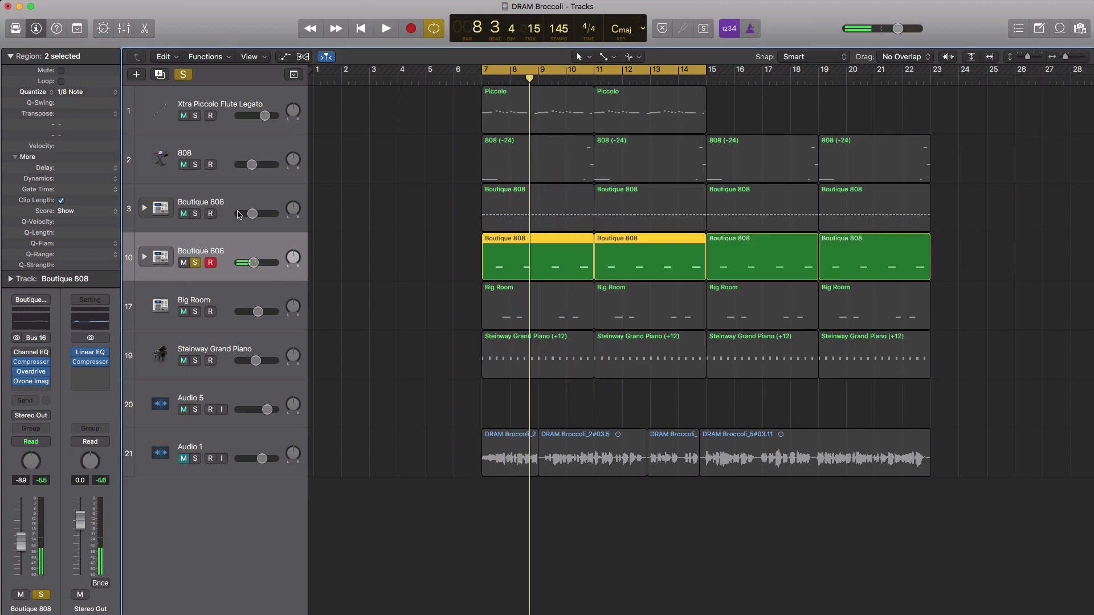
click(193, 221)
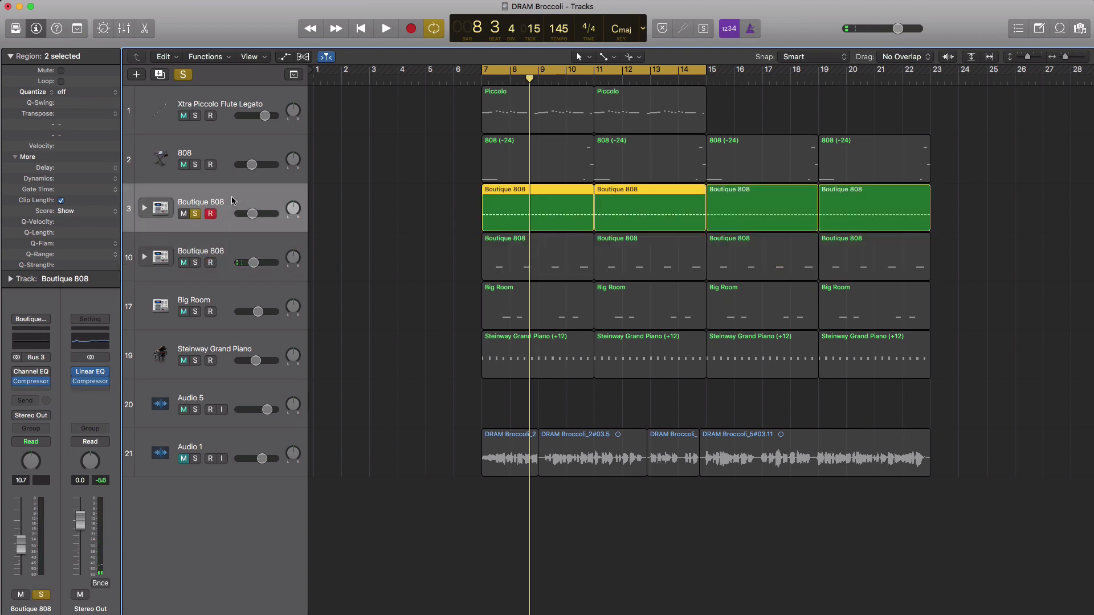
key(space)
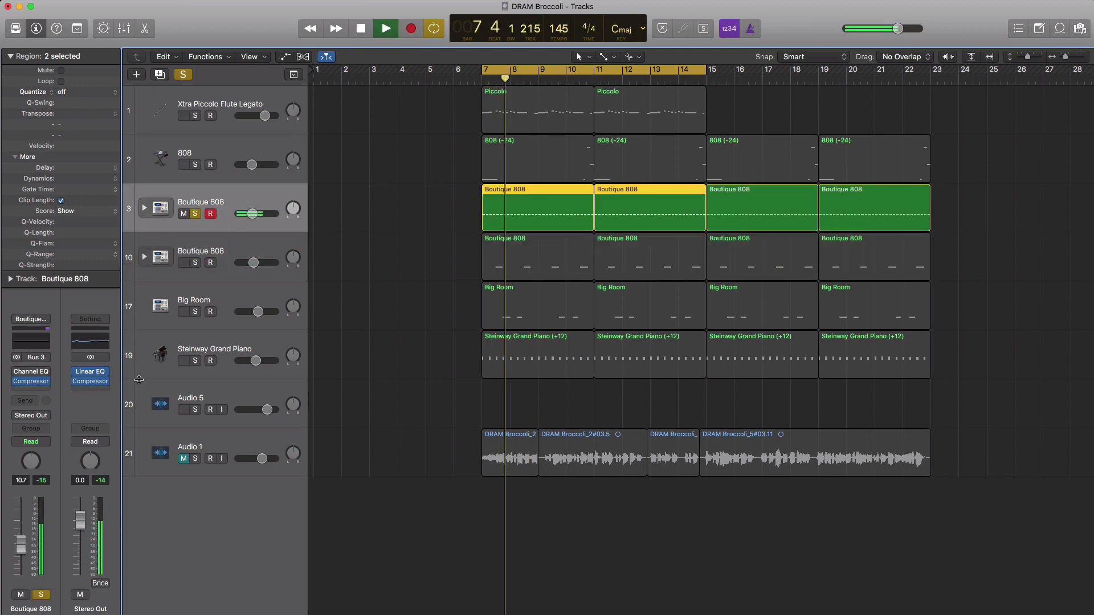
Insert a stereo Ozone Imager on the track 3 Boutique 808 and move its window over the arrangement area
click(39, 394)
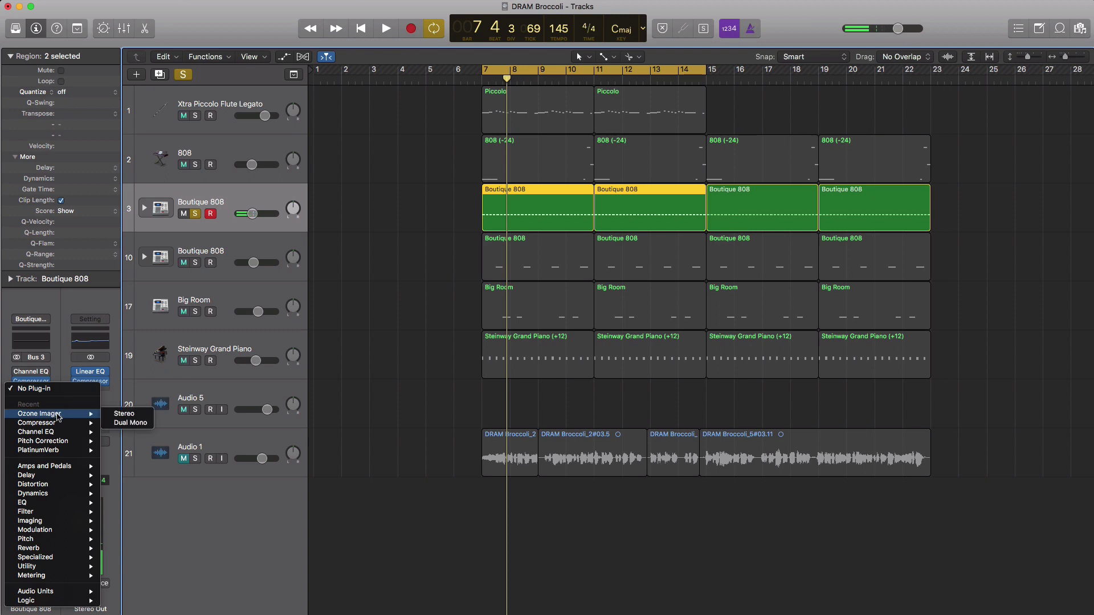
key(Escape)
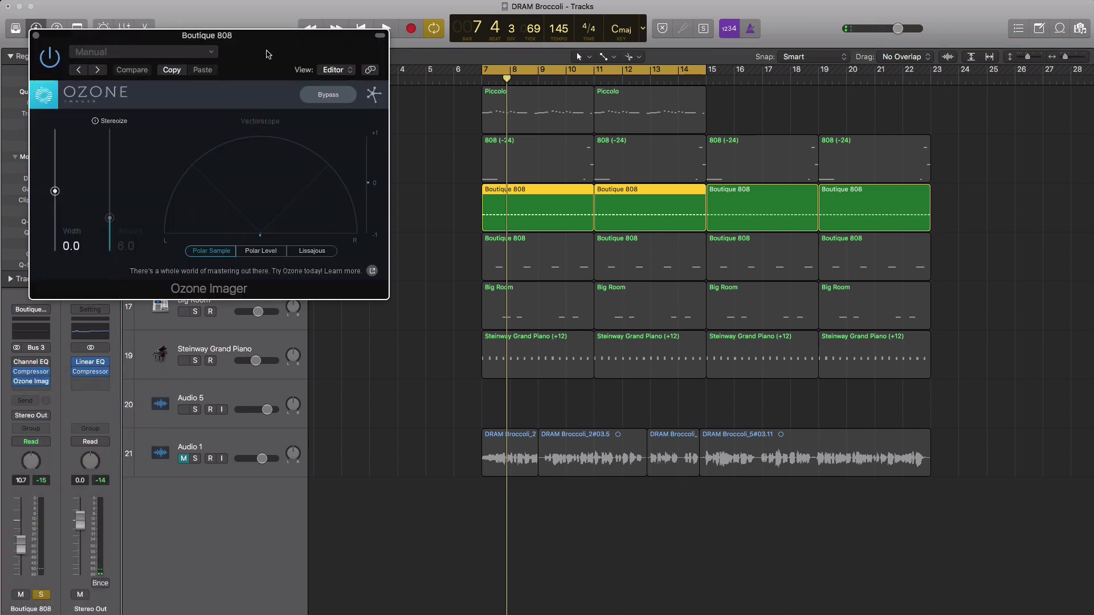
drag(268, 54, 784, 214)
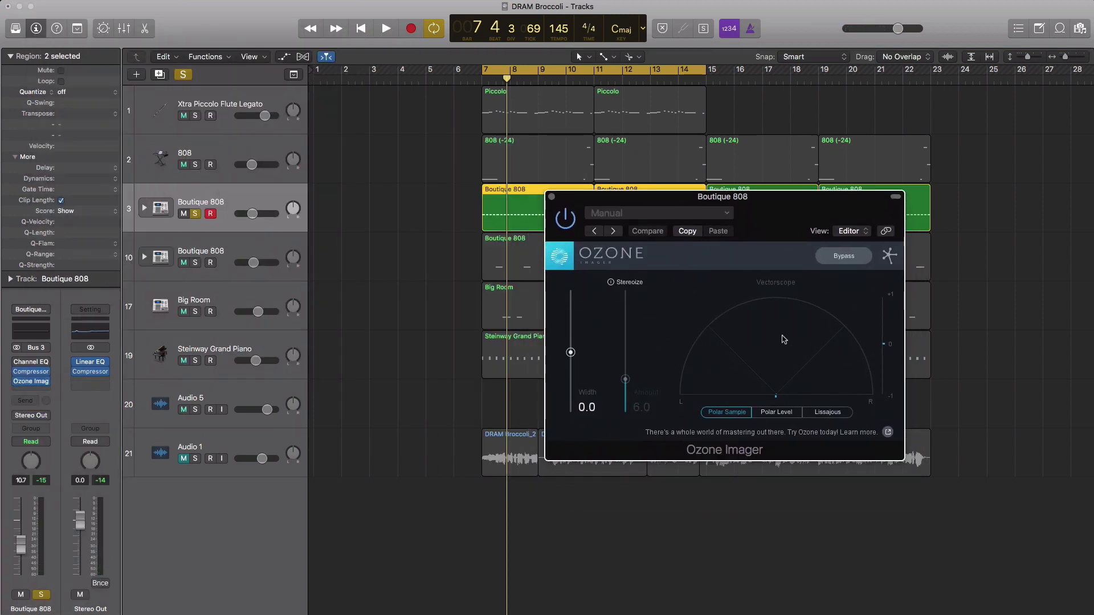
Enable Stereoize on track 3's imager and set Width to 44.3 and Amount to 11.7 while the soloed track plays
key(space)
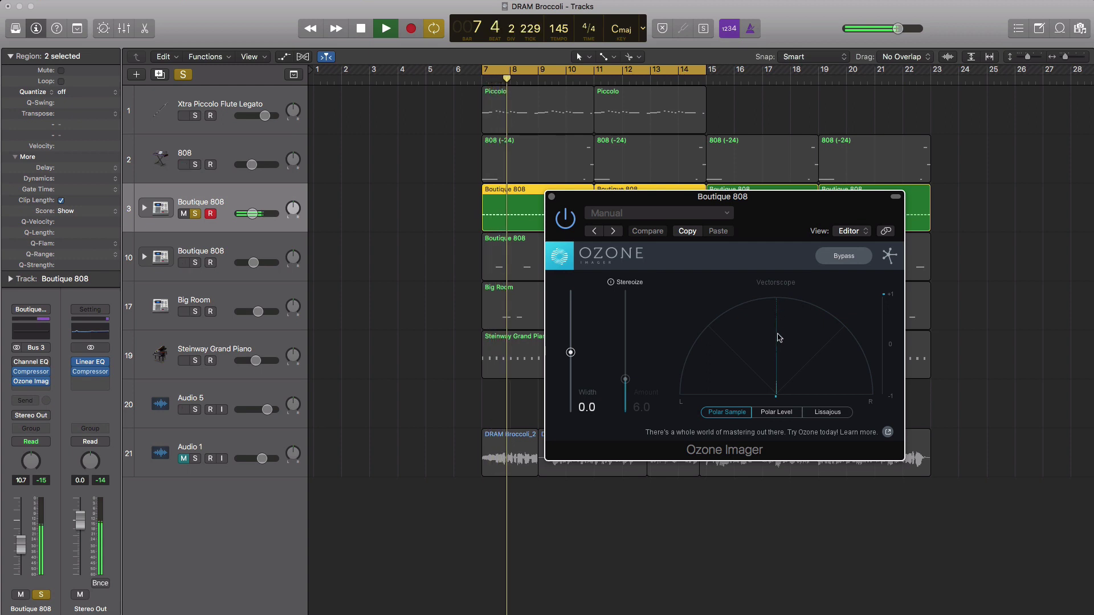
drag(570, 352, 571, 325)
click(629, 283)
drag(626, 379, 629, 344)
key(space)
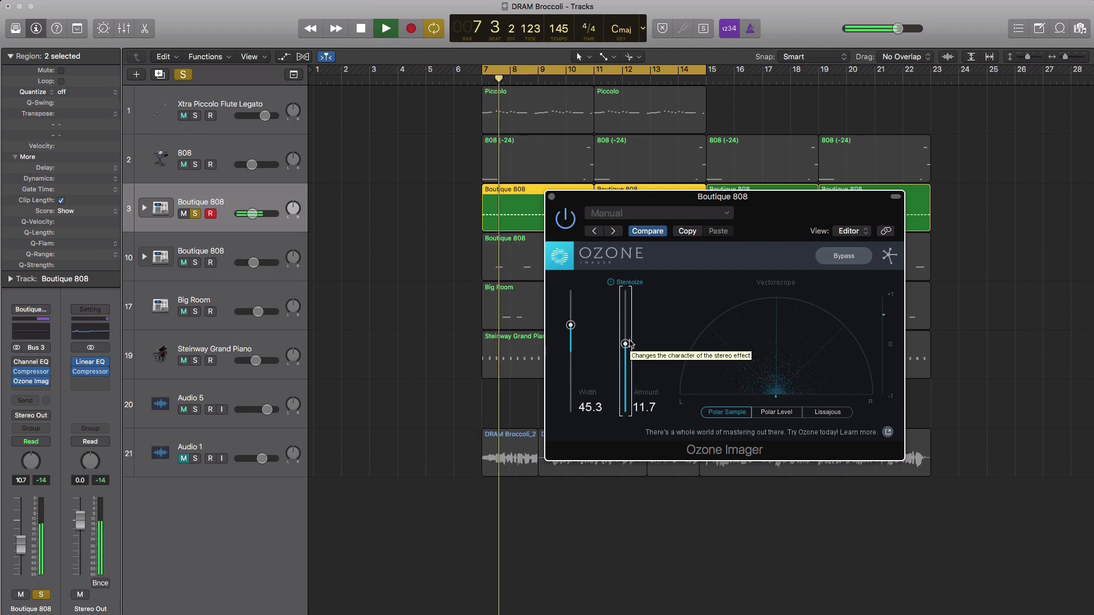
mouse_move(570, 325)
mouse_down()
mouse_move(571, 293)
mouse_move(570, 330)
mouse_up()
key(space)
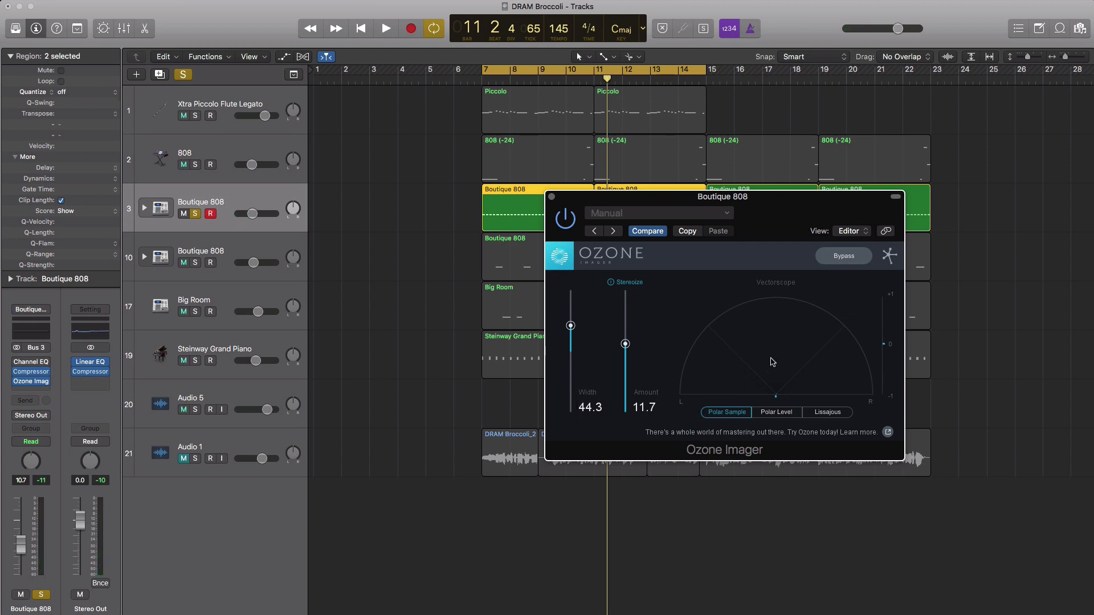
Replay track 3 while switching the Ozone Imager bypass on and off to compare the processed and original sound
key(space)
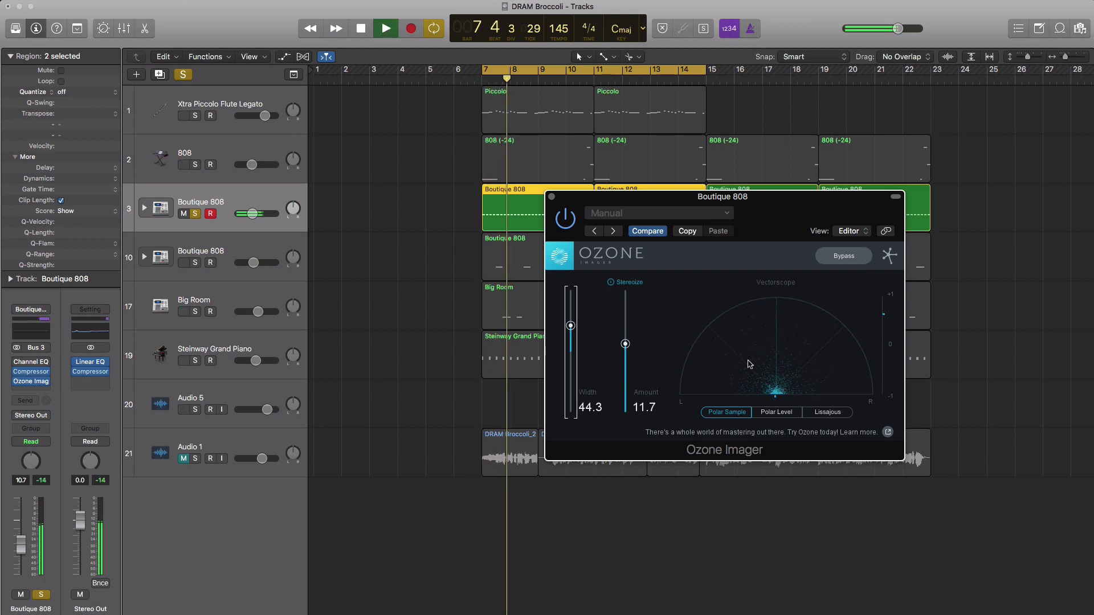
key(space)
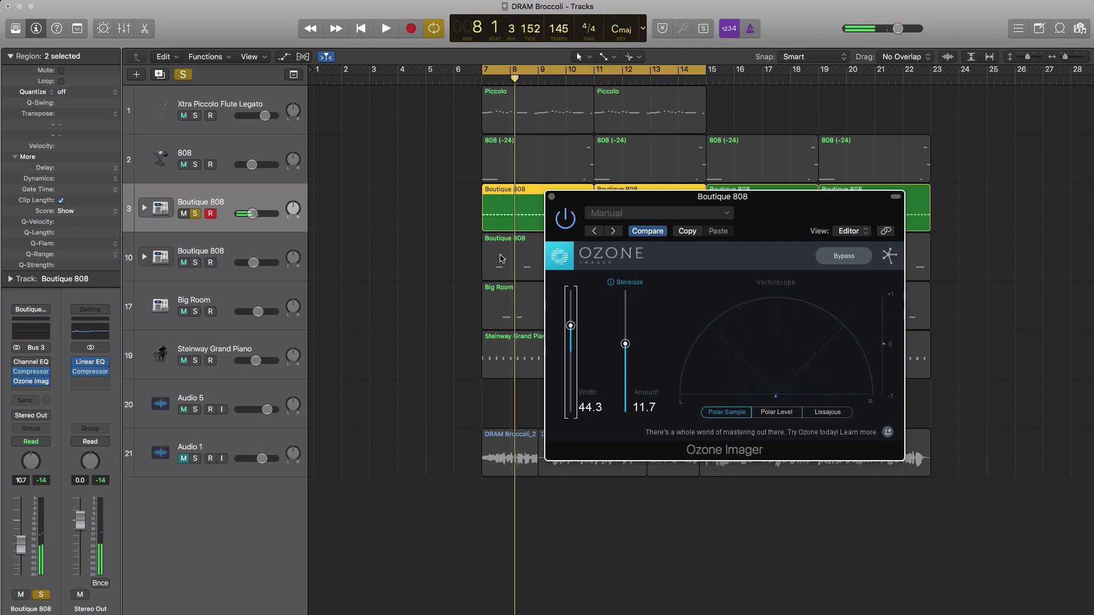
key(space)
click(841, 258)
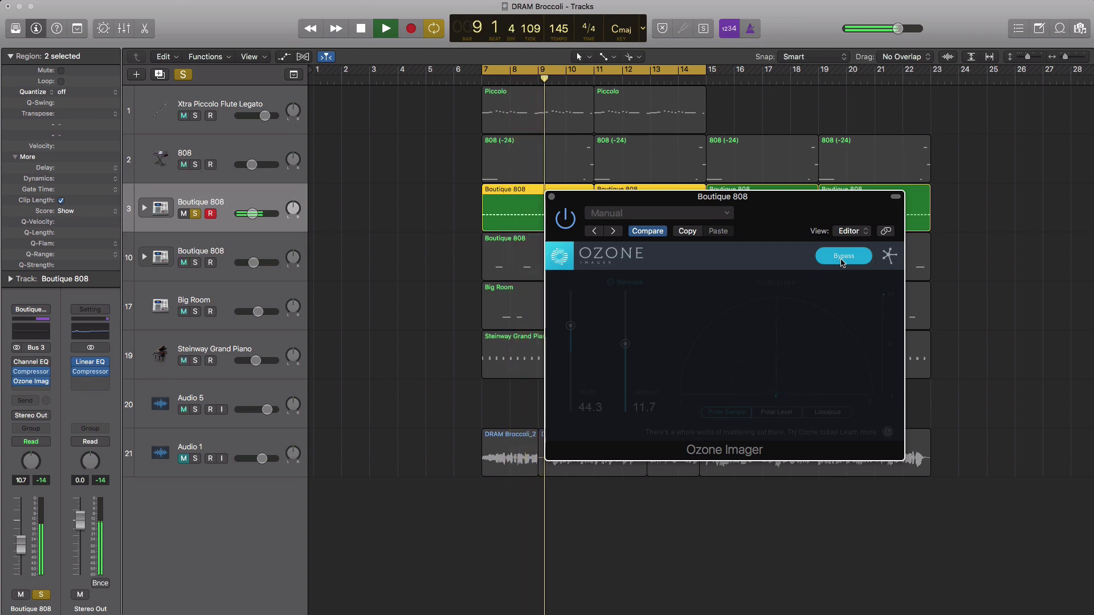
click(843, 256)
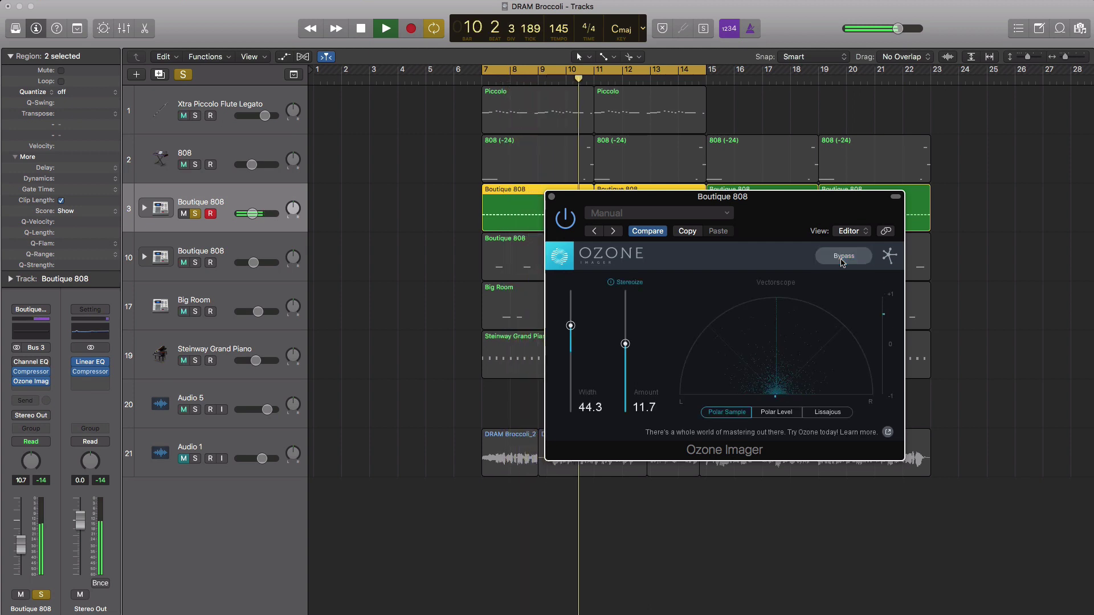
click(842, 257)
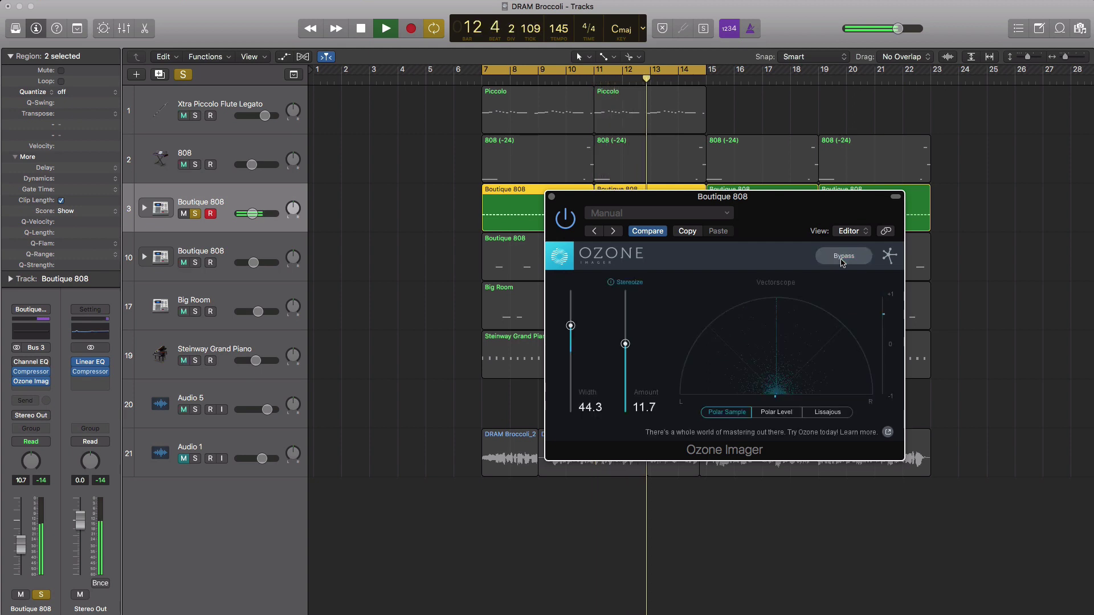
key(space)
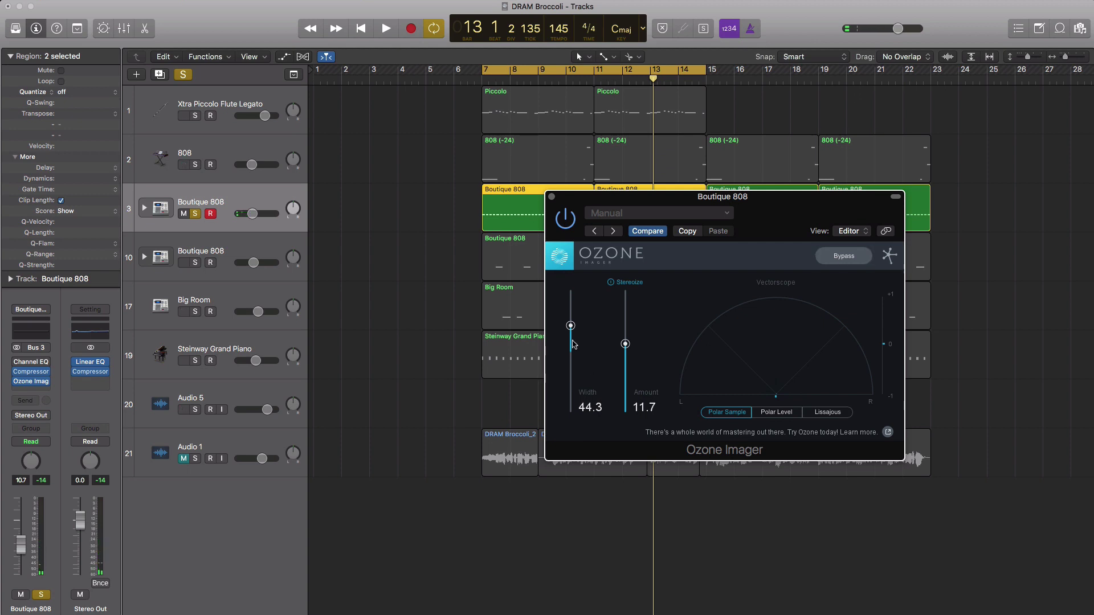
Close the imager window, add the track 10 Boutique 808 to the solo and play both Boutique 808 tracks together
click(551, 197)
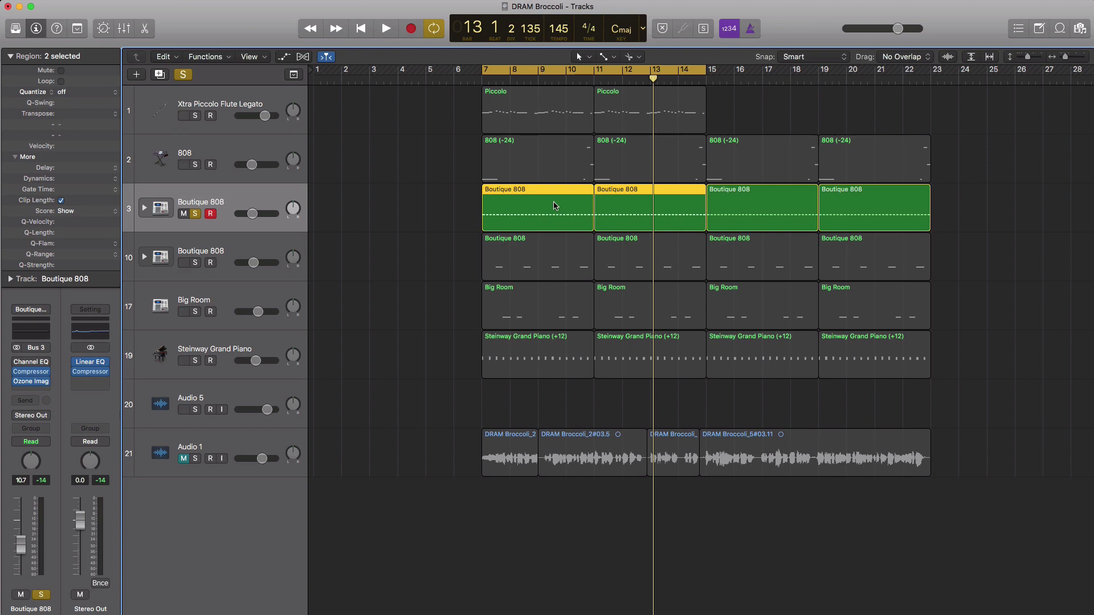
click(195, 263)
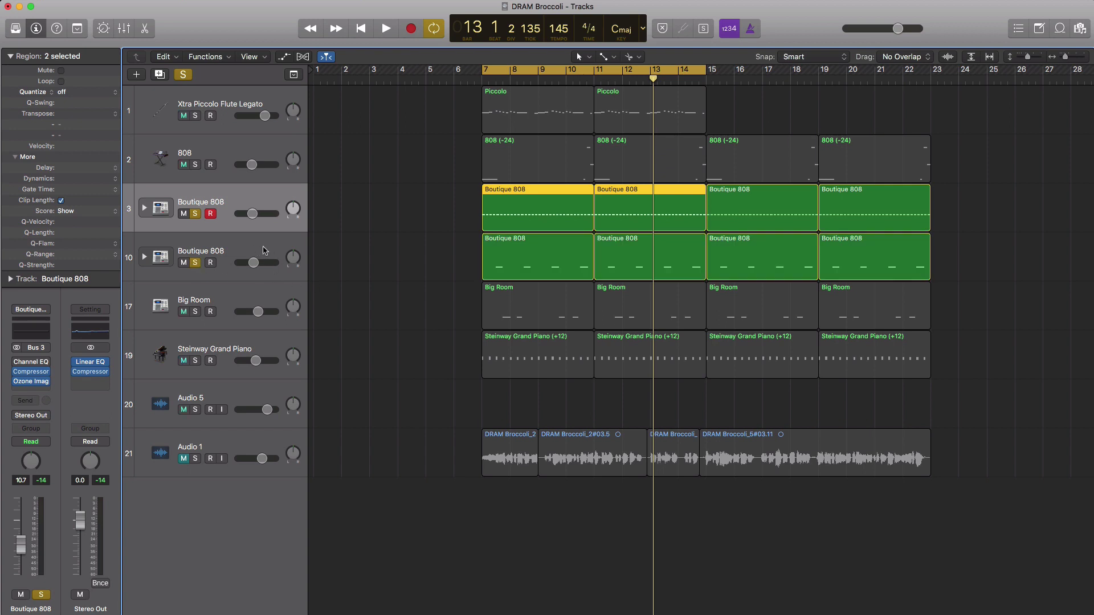
key(space)
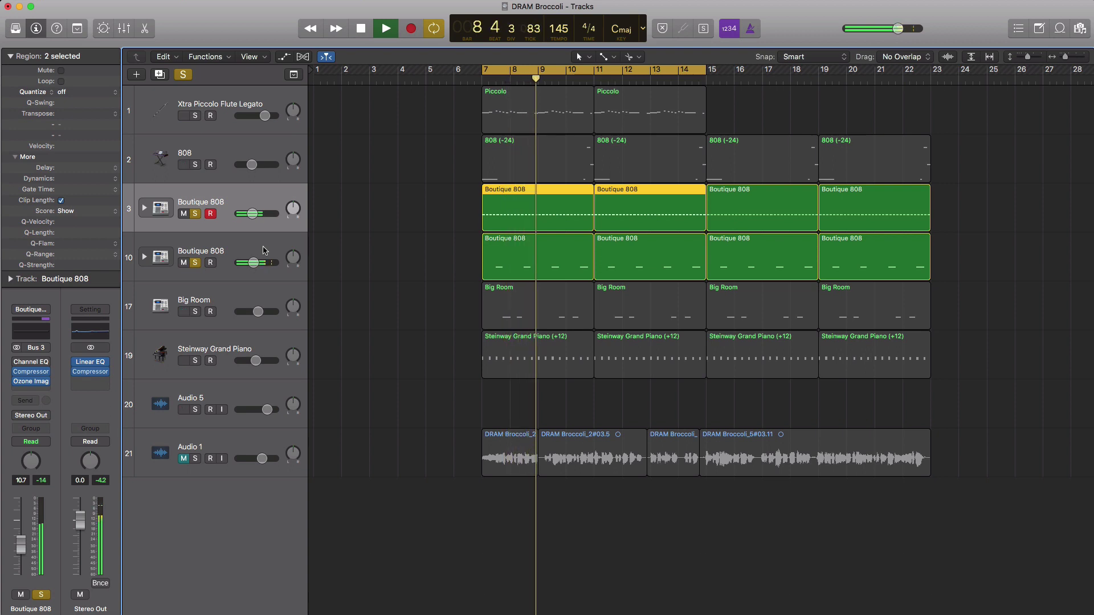
key(space)
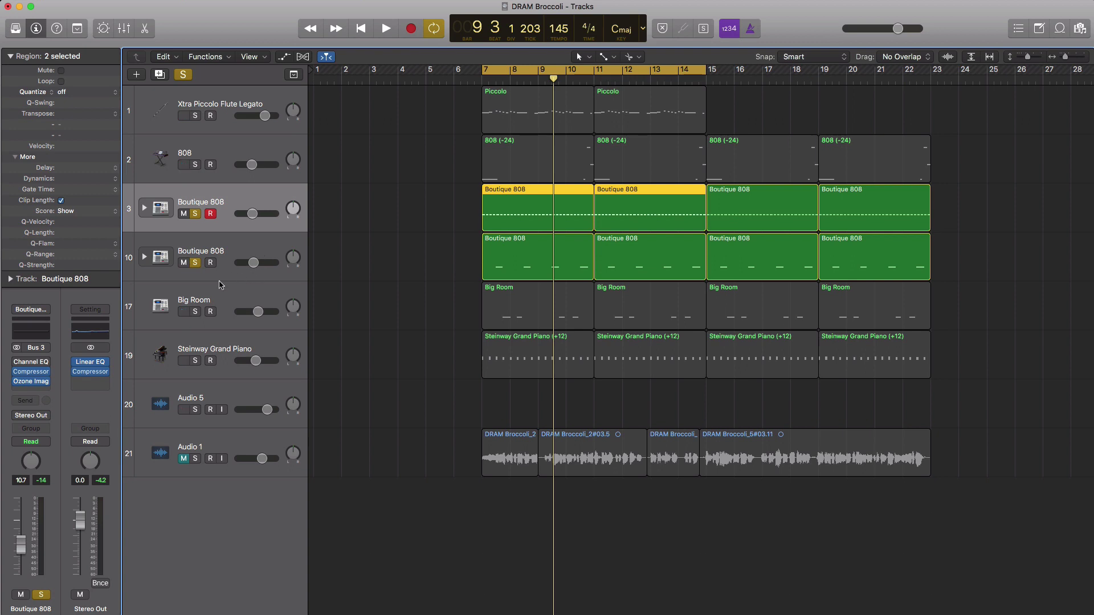
Solo the Big Room track during playback and take both Boutique 808 tracks out of the solo
click(195, 312)
key(space)
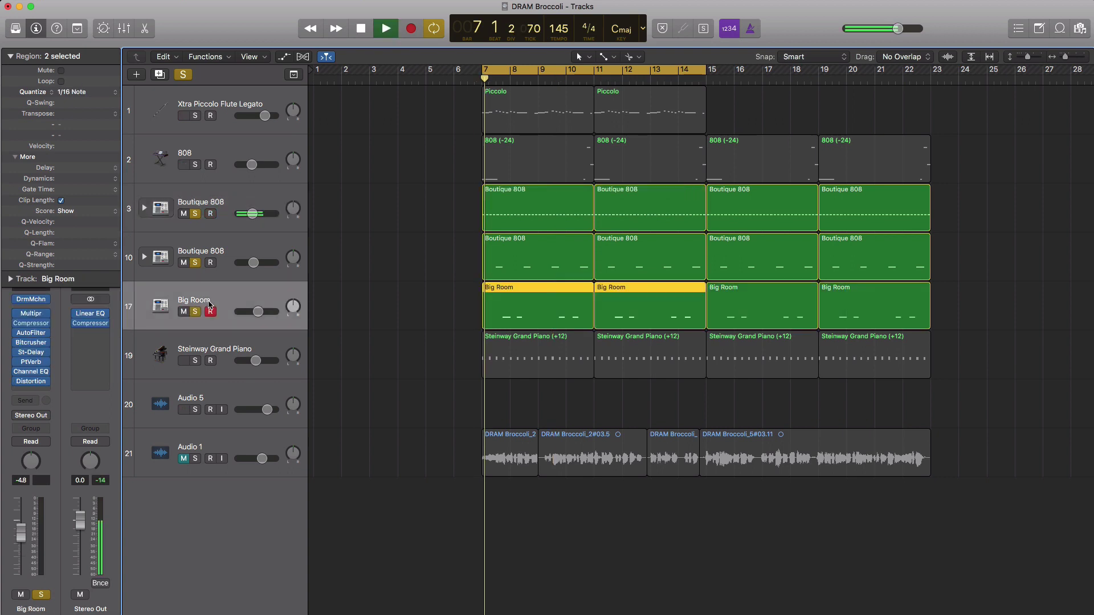
click(195, 263)
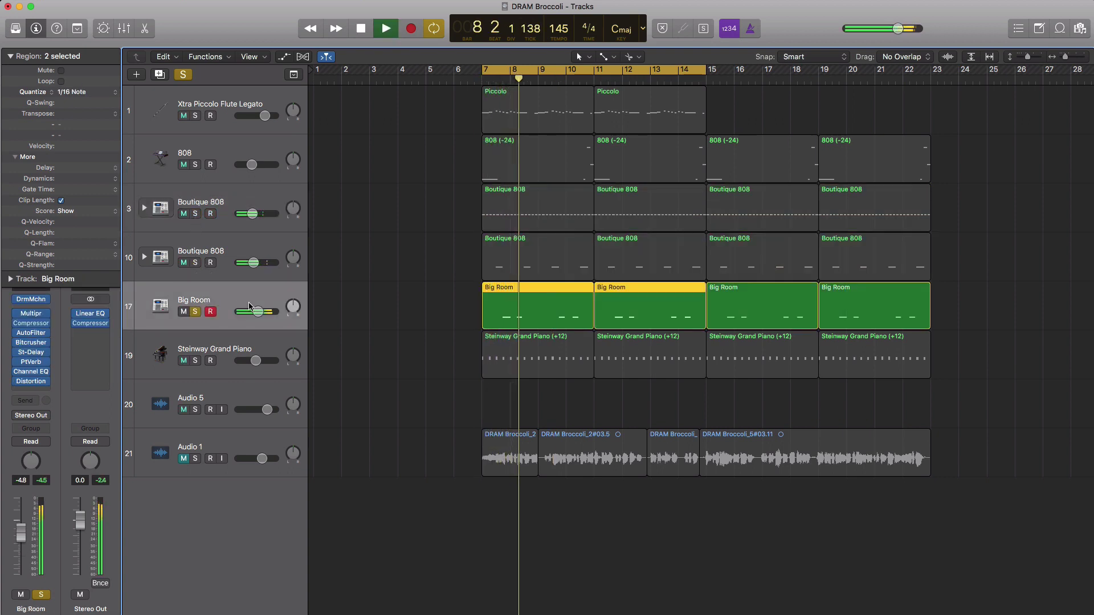
key(space)
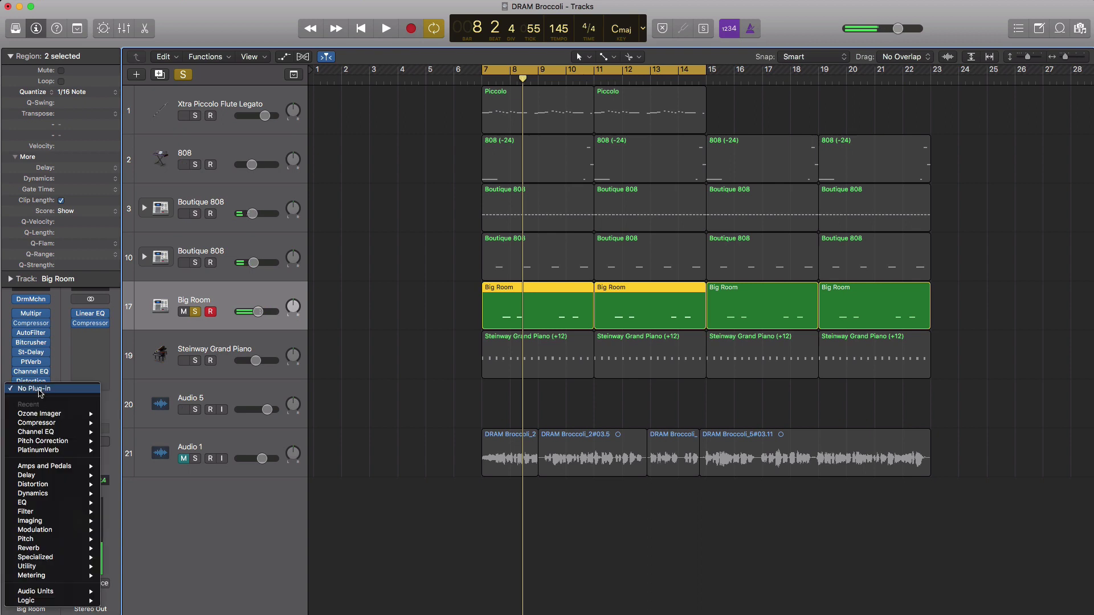
Insert Ozone Imager on the Big Room track and move its window over the arrangement area
click(40, 391)
mouse_move(68, 413)
click(112, 415)
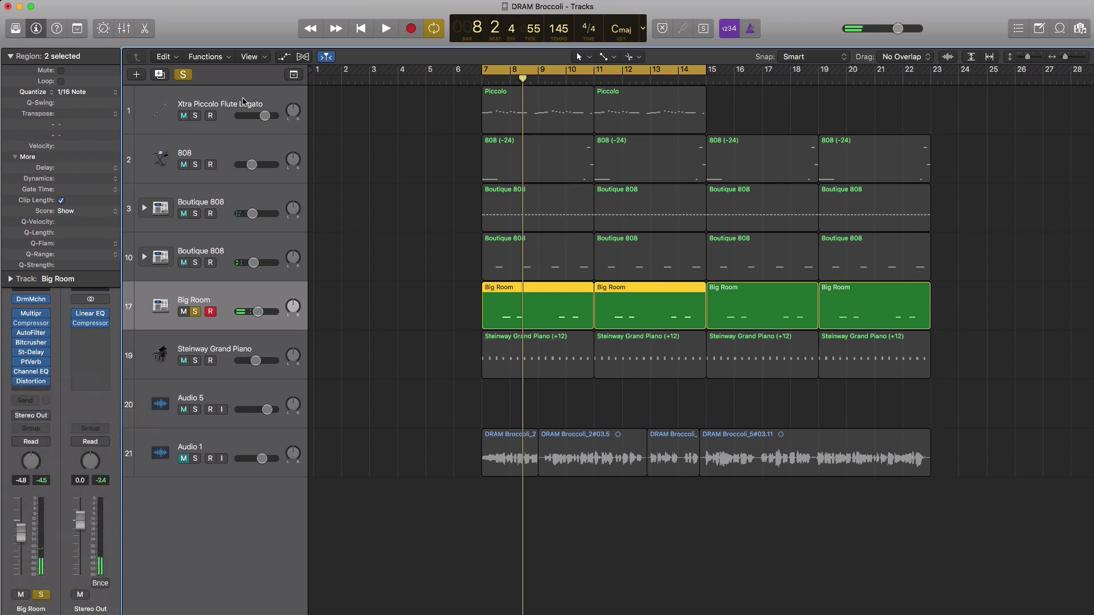
drag(261, 81, 796, 185)
Play the soloed Big Room track, narrow its imager Width to -100.0 and replay it to hear the change
key(space)
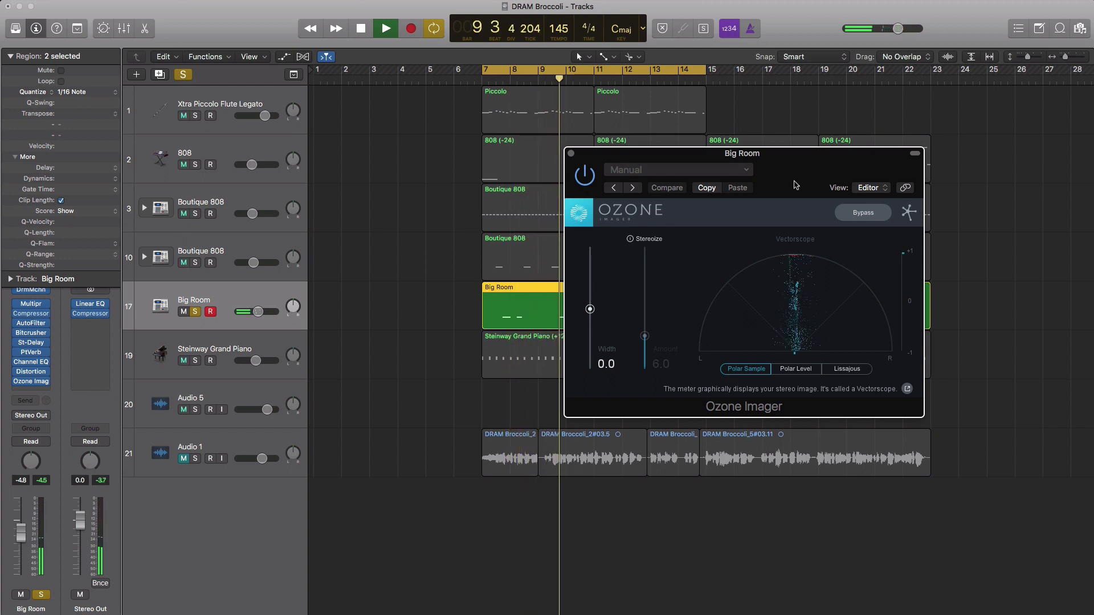
key(space)
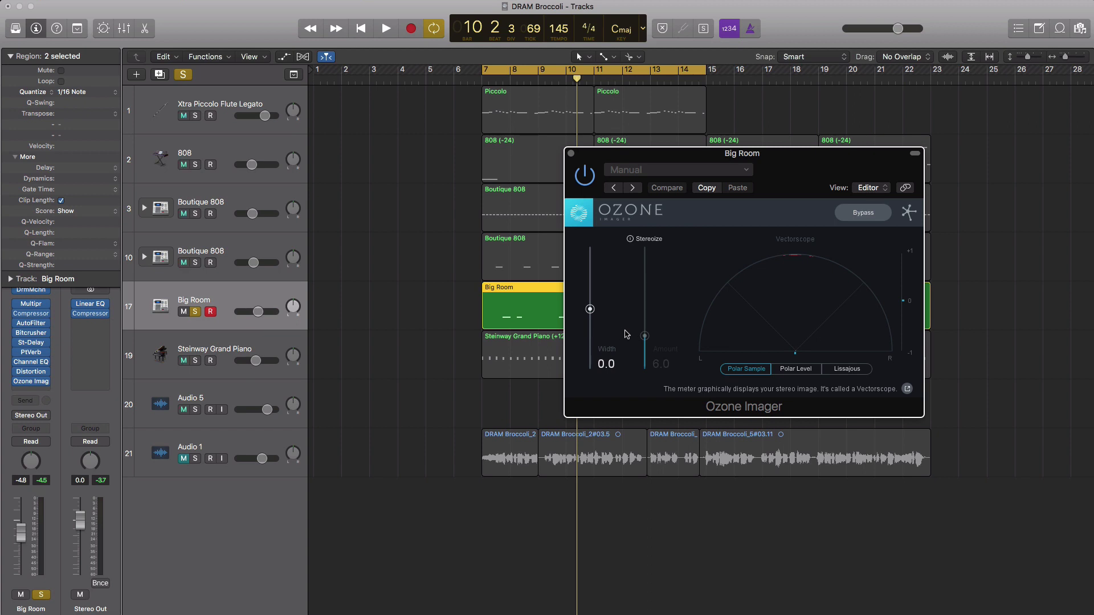
drag(589, 311, 593, 407)
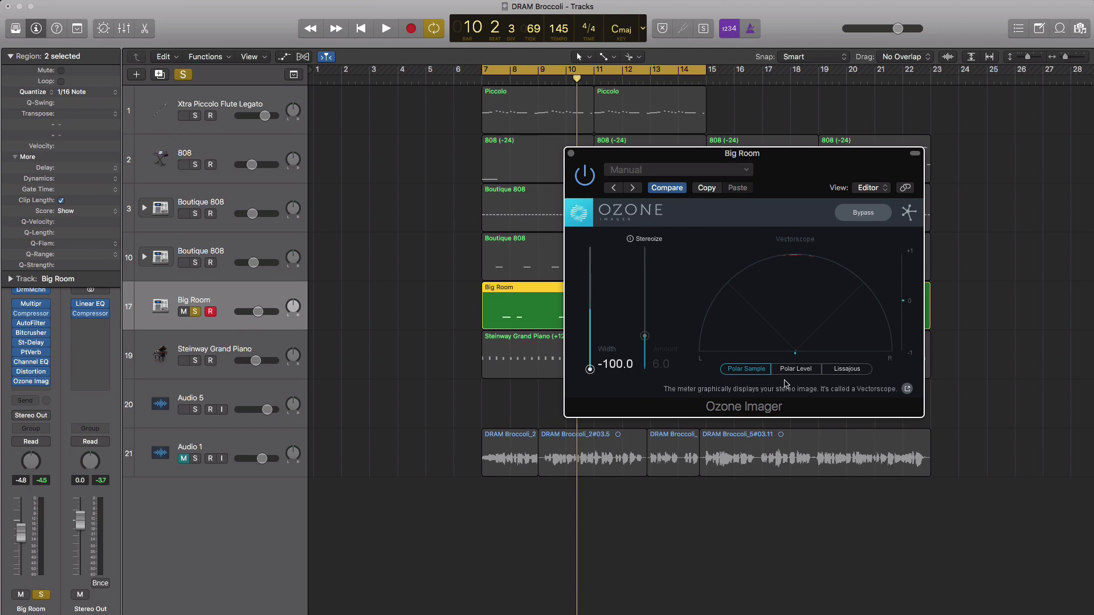
key(space)
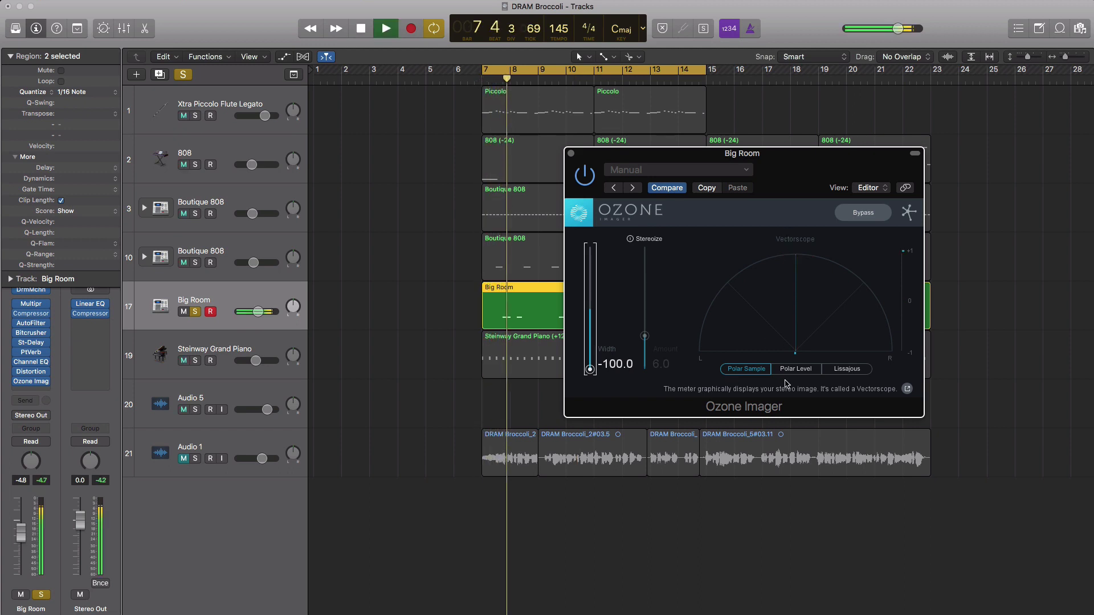
key(space)
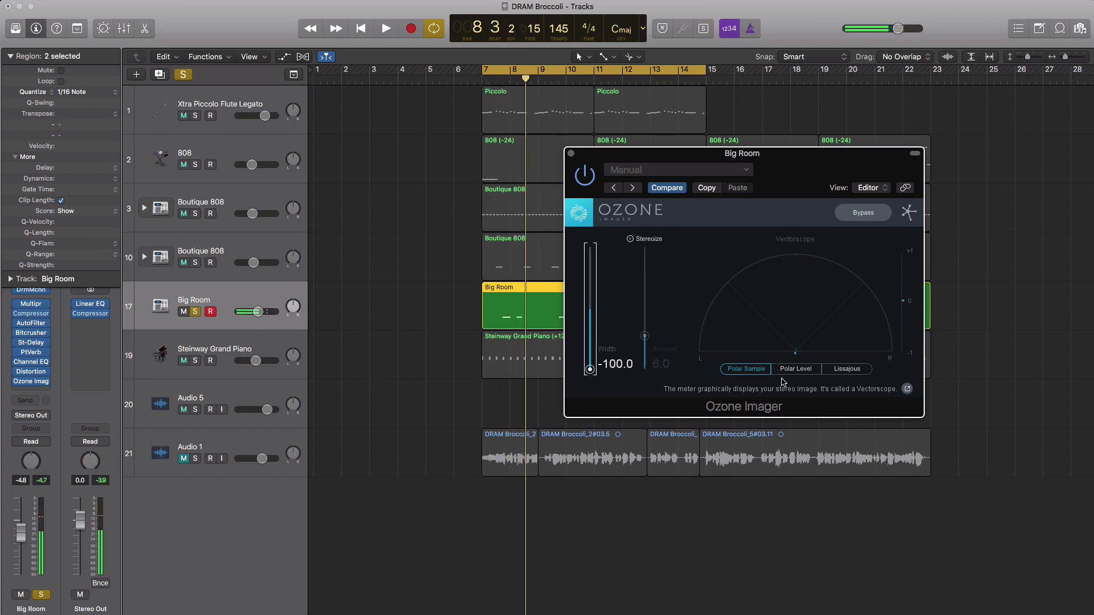
Add both Boutique 808 tracks to the solo, play them with Big Room and close the imager window
click(195, 262)
click(195, 213)
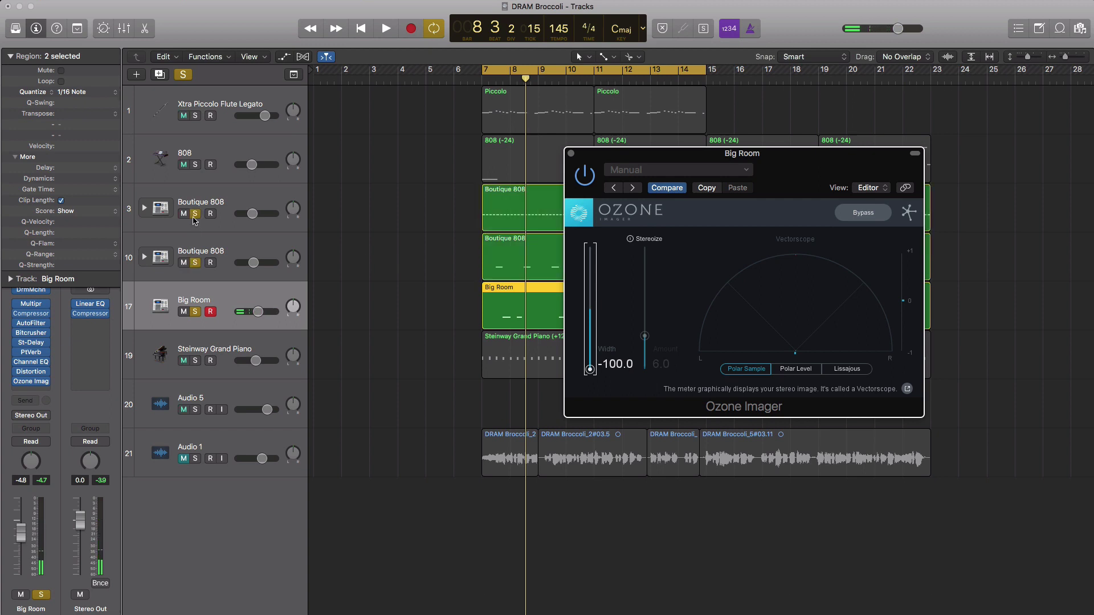
key(space)
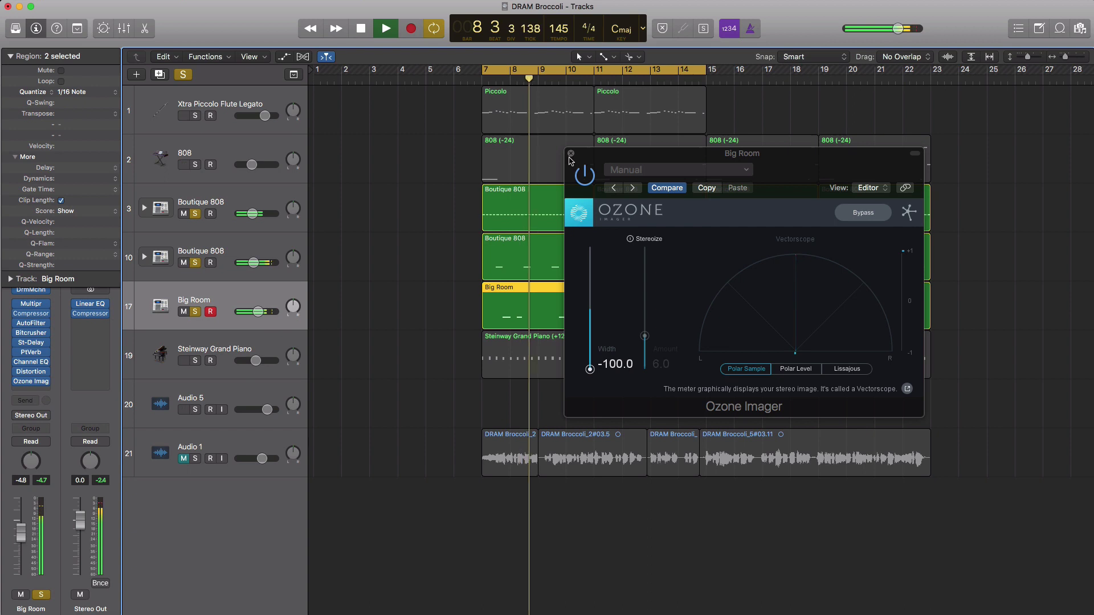
key(v)
Add the Steinway Grand Piano, Xtra Piccolo Flute Legato and 808 tracks to the solo during playback, then clear all solos and stop
click(195, 361)
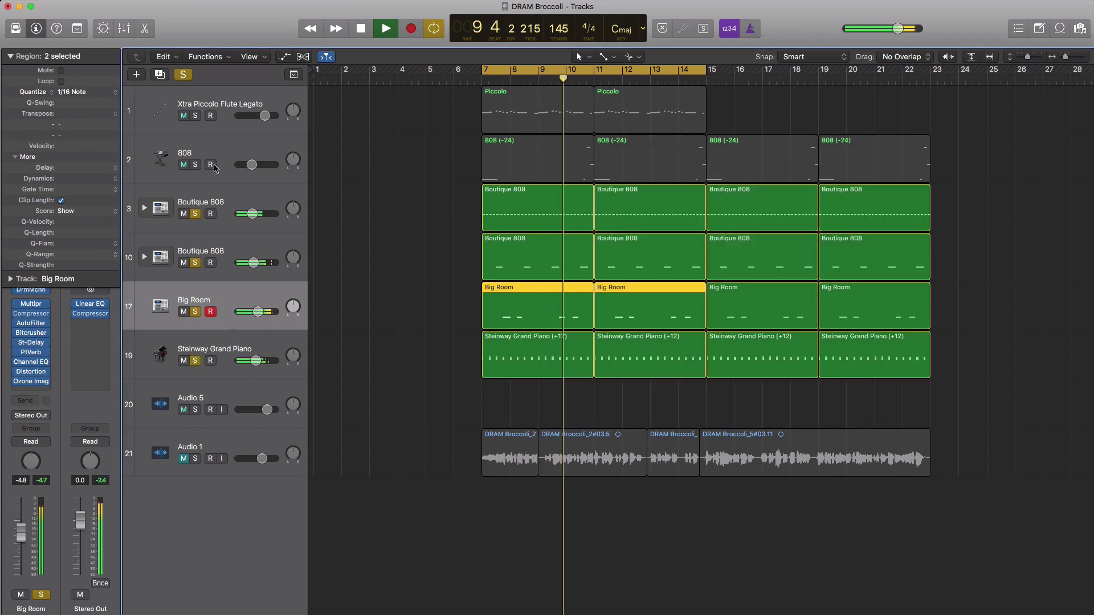
click(195, 116)
click(195, 165)
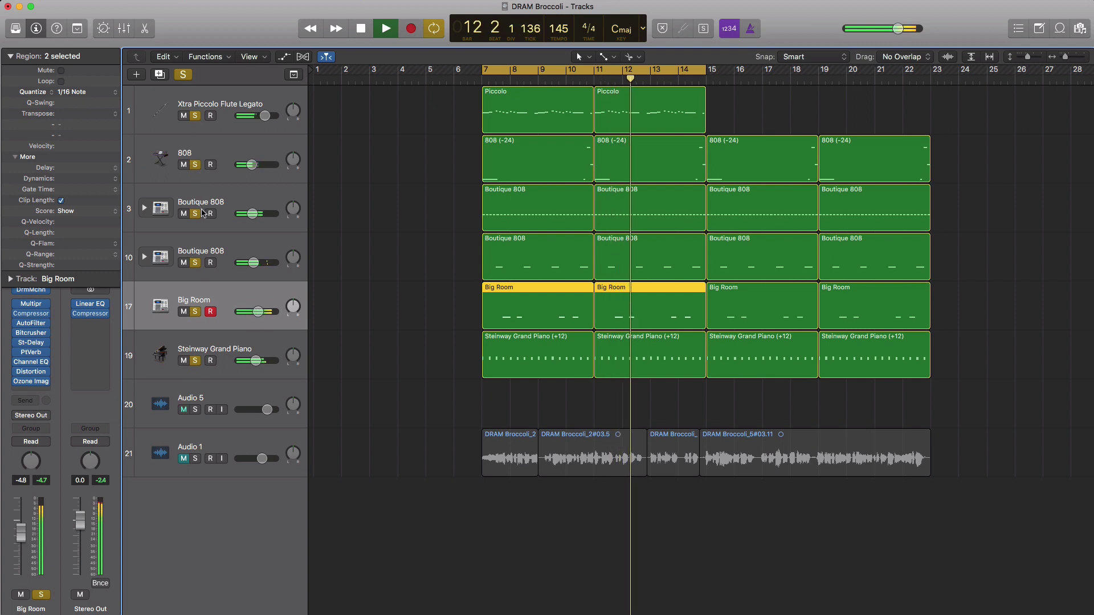
alt+click(195, 313)
key(space)
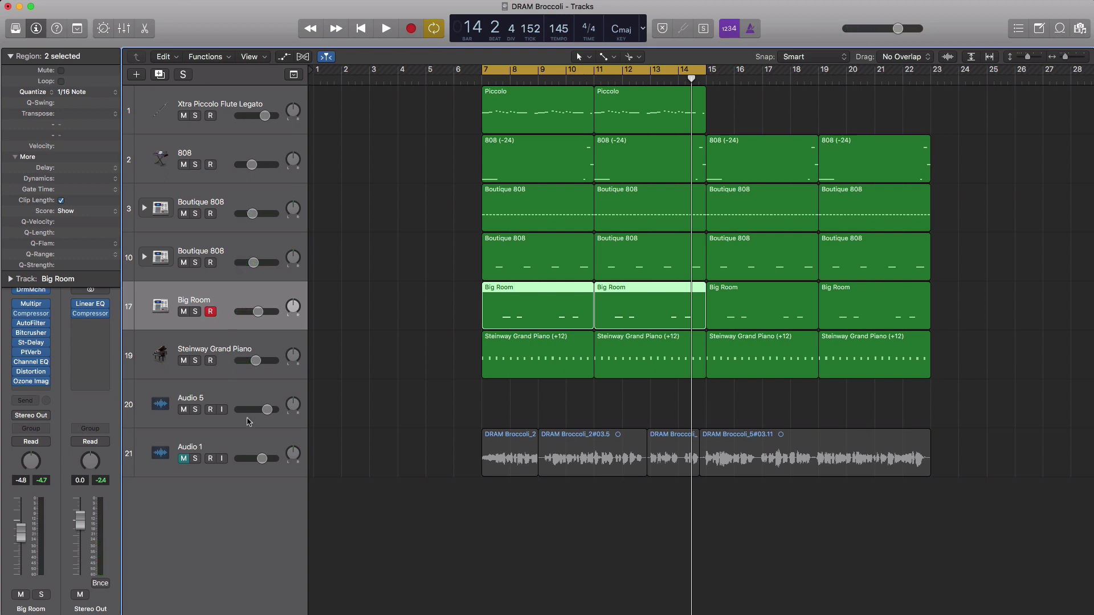
Insert a Mono->Stereo Ozone Imager on the Audio 1 track, solo the track and move the imager window over the arrangement area
click(237, 441)
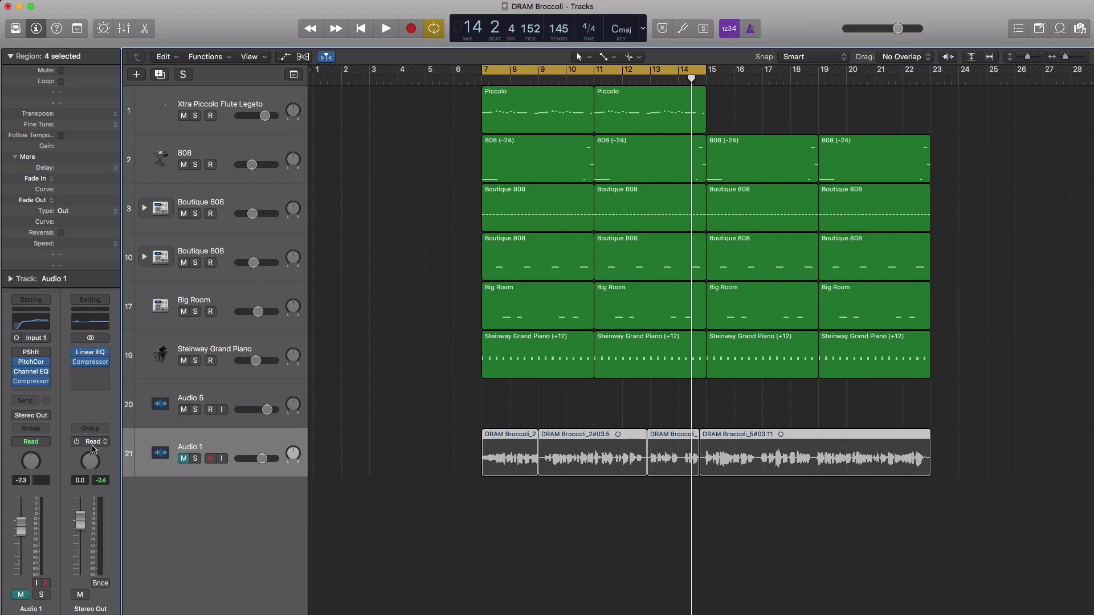
click(45, 391)
mouse_move(51, 415)
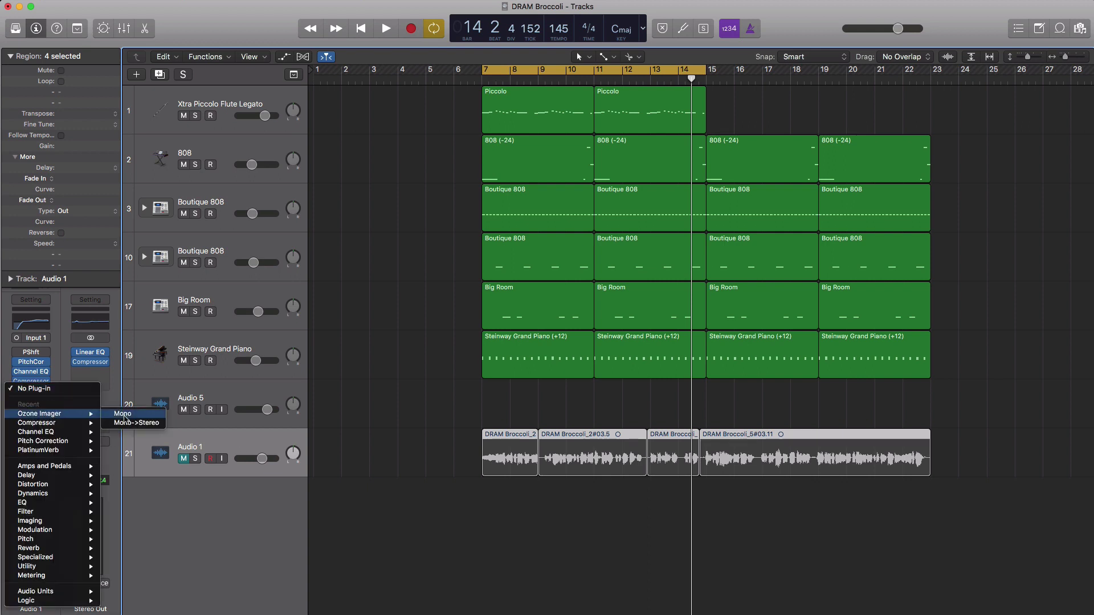
click(135, 424)
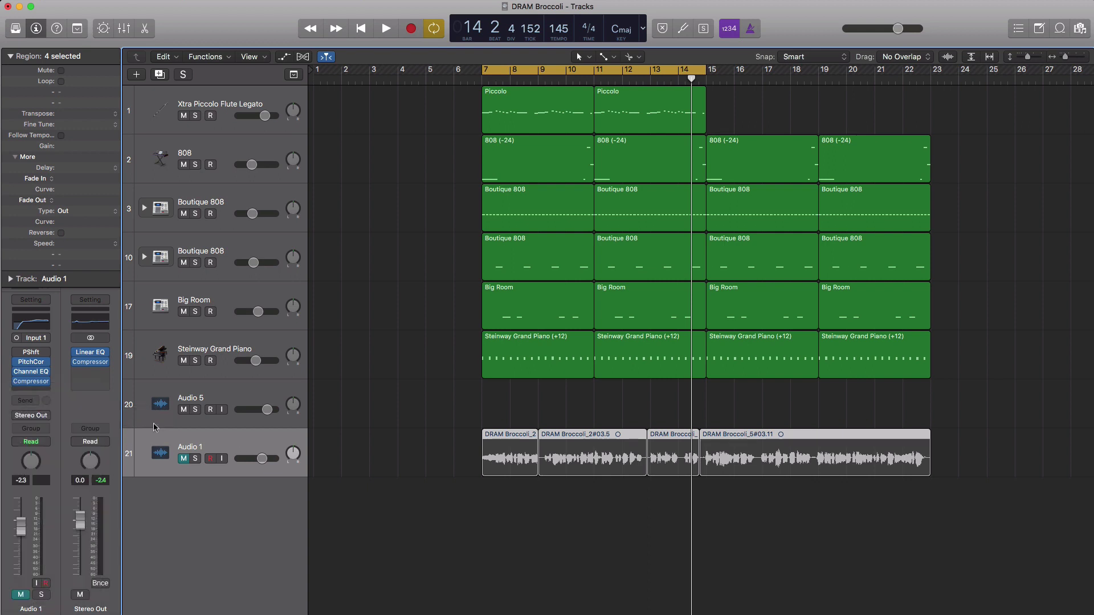
click(195, 459)
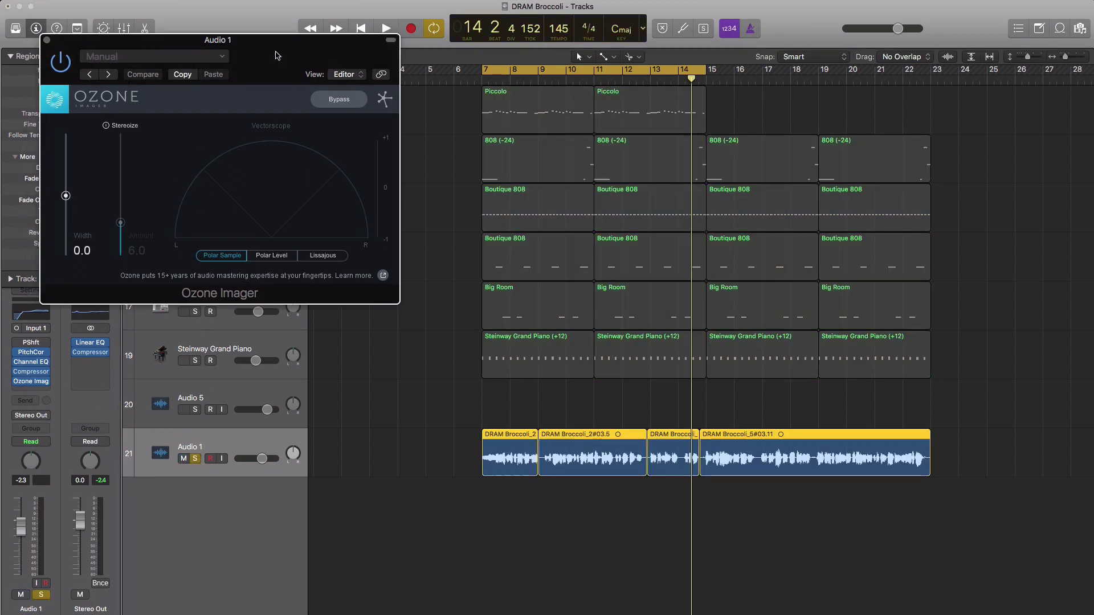
drag(245, 50, 834, 249)
Audition Audio 1, enable Stereoize with Width 56.6 and Amount 10.7 in its imager, and replay the track
key(space)
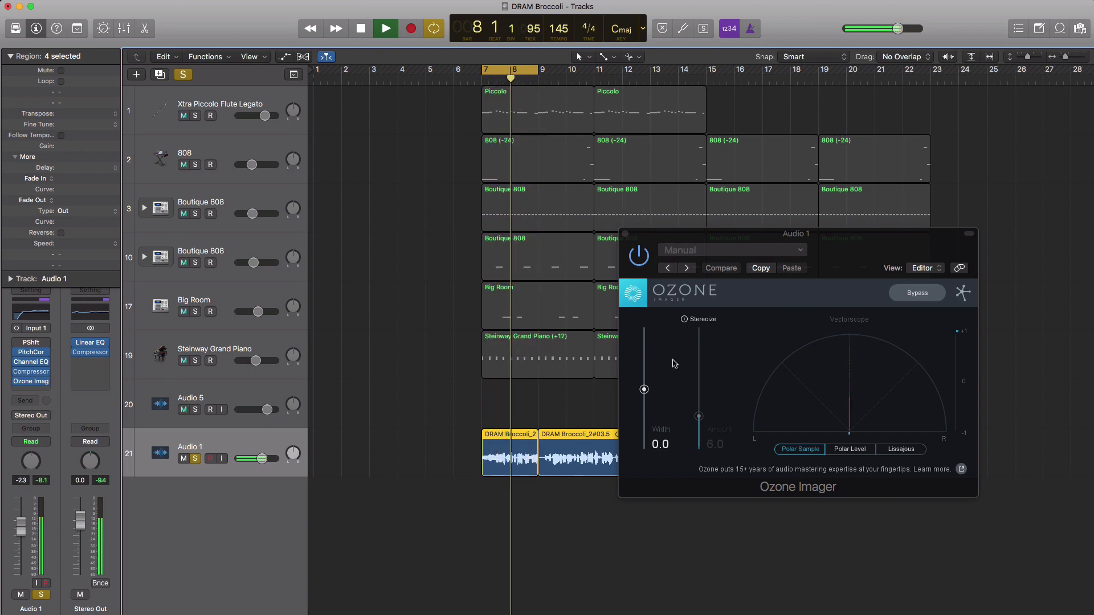
key(space)
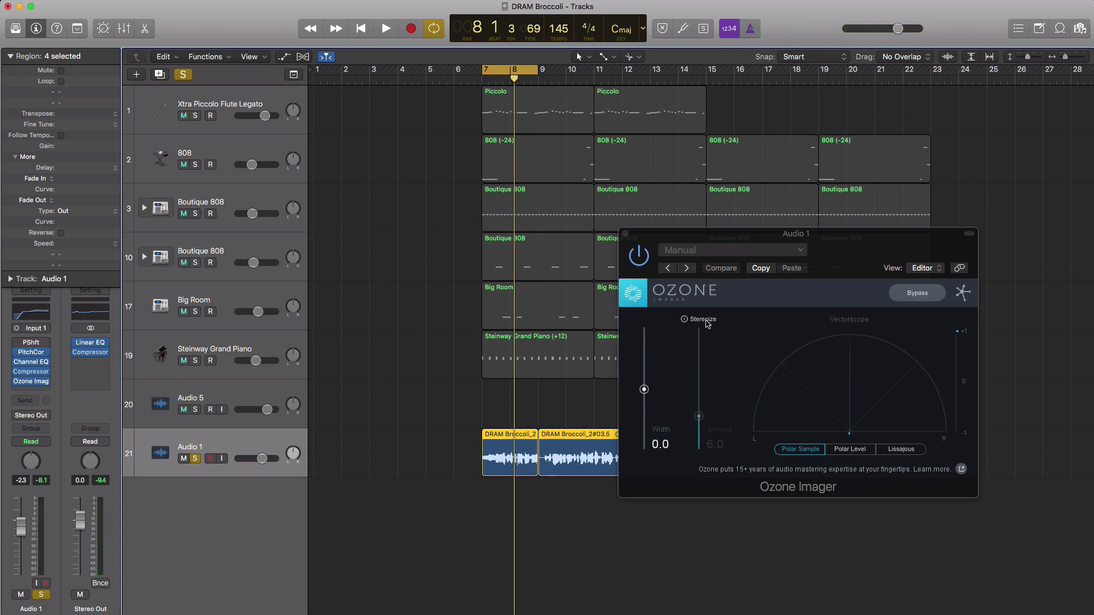
click(706, 321)
drag(698, 416, 646, 357)
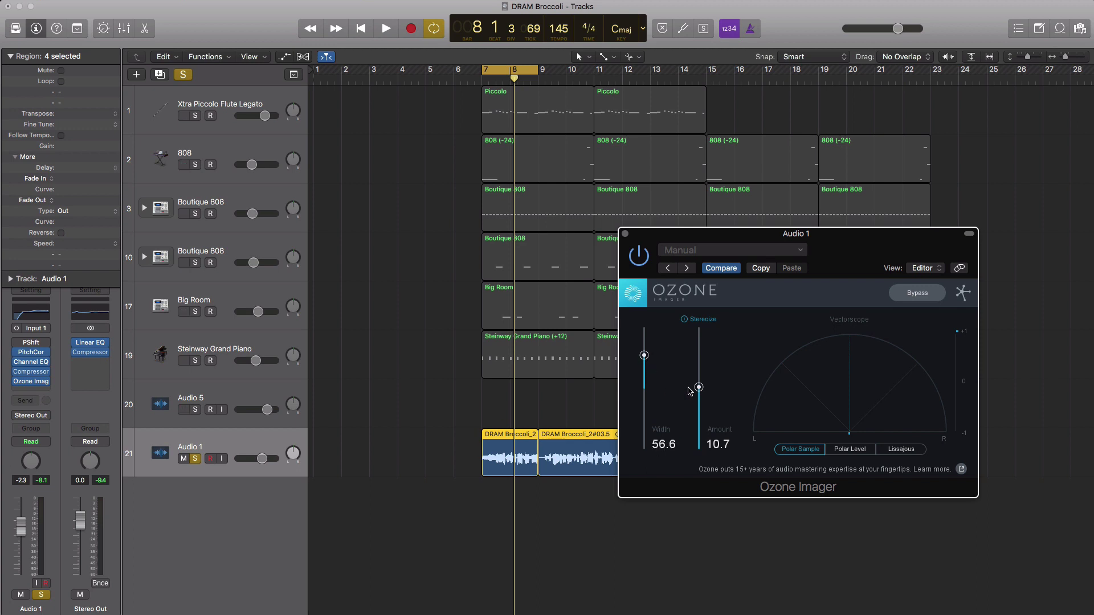
key(space)
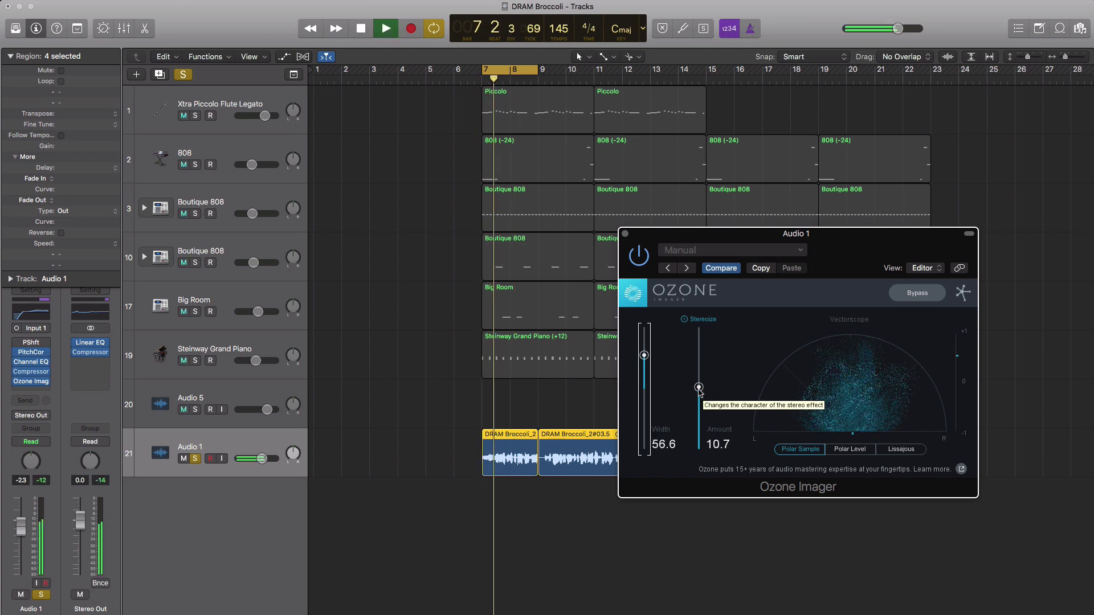
Set the Audio 1 imager to Width 50.0 and Amount 8.5, and compare the track with the plug-in switched off and on during playback
drag(644, 356, 644, 359)
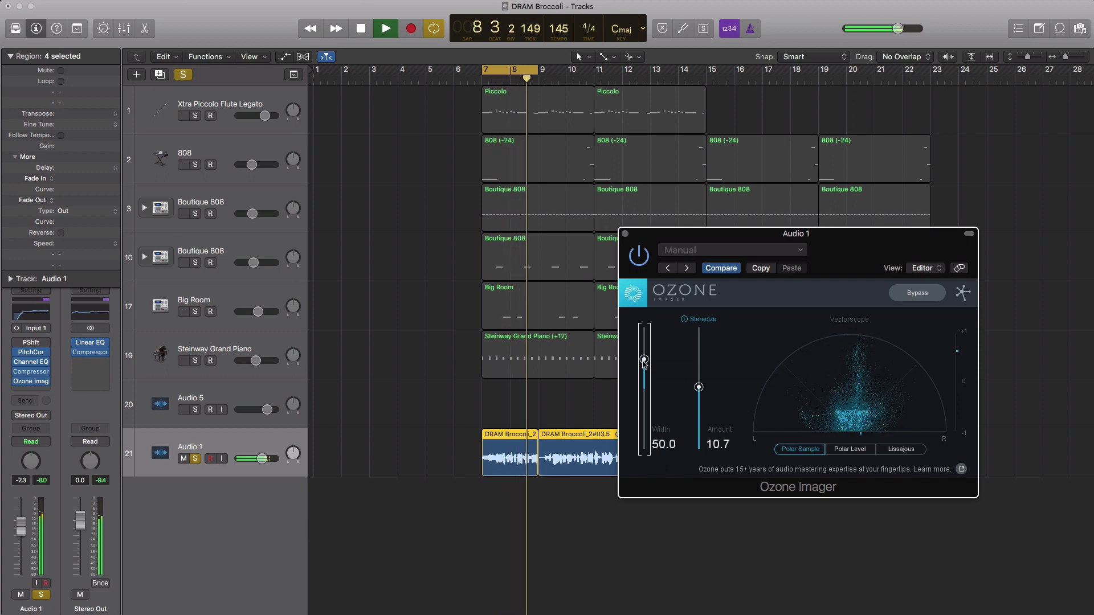
drag(702, 388, 698, 407)
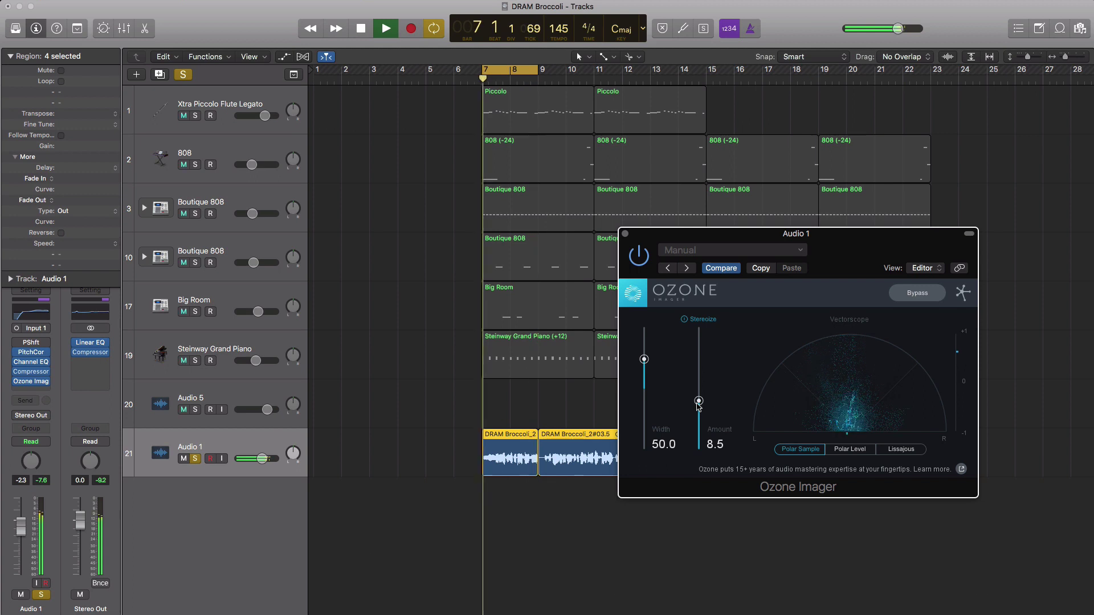
click(639, 256)
key(space)
key(space)
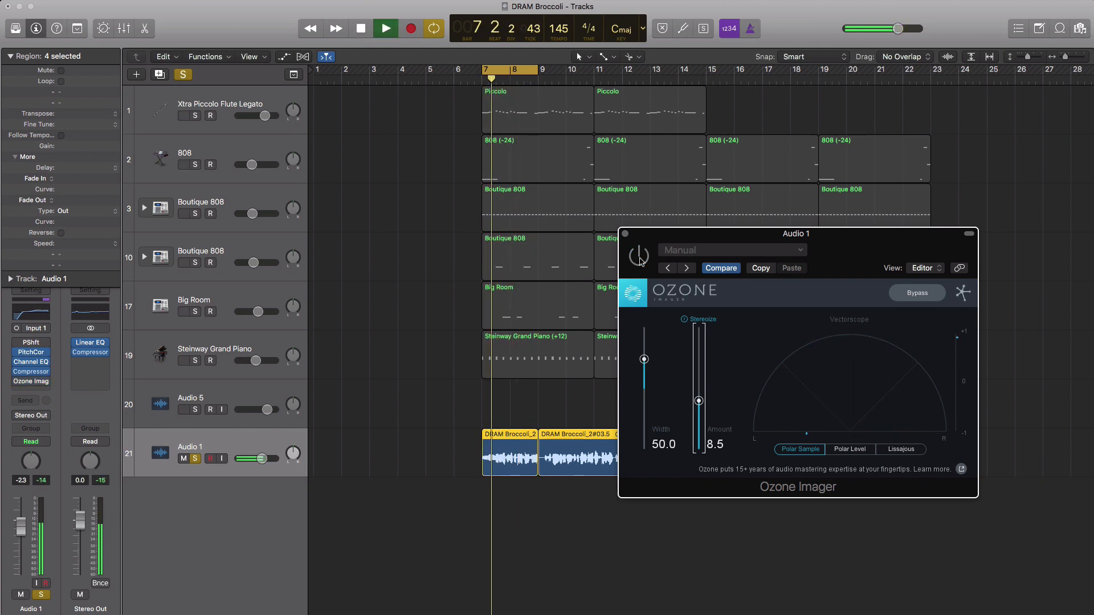
key(space)
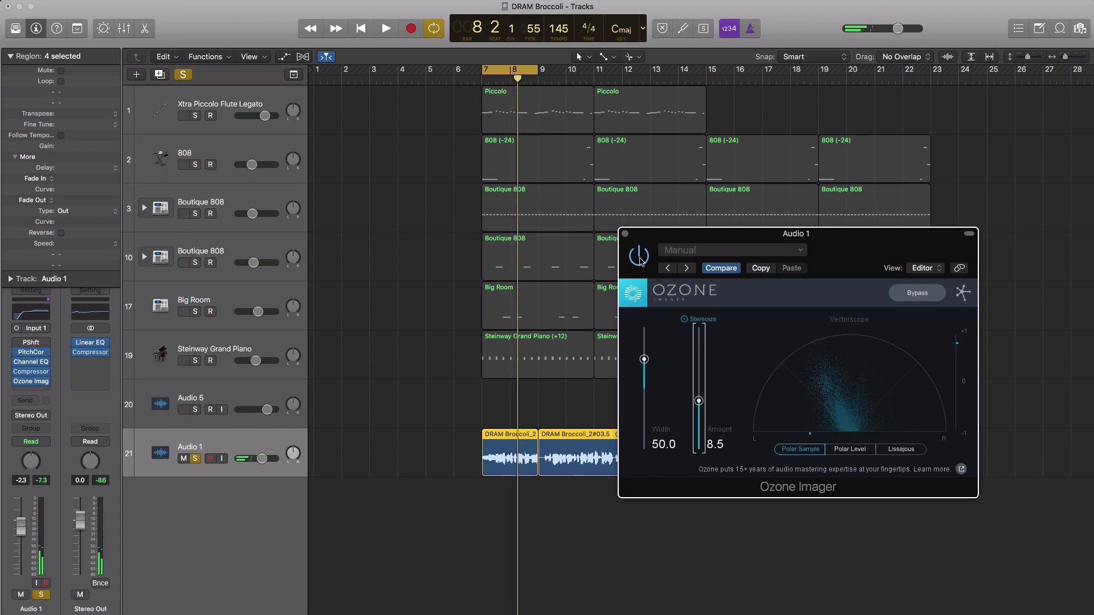
key(space)
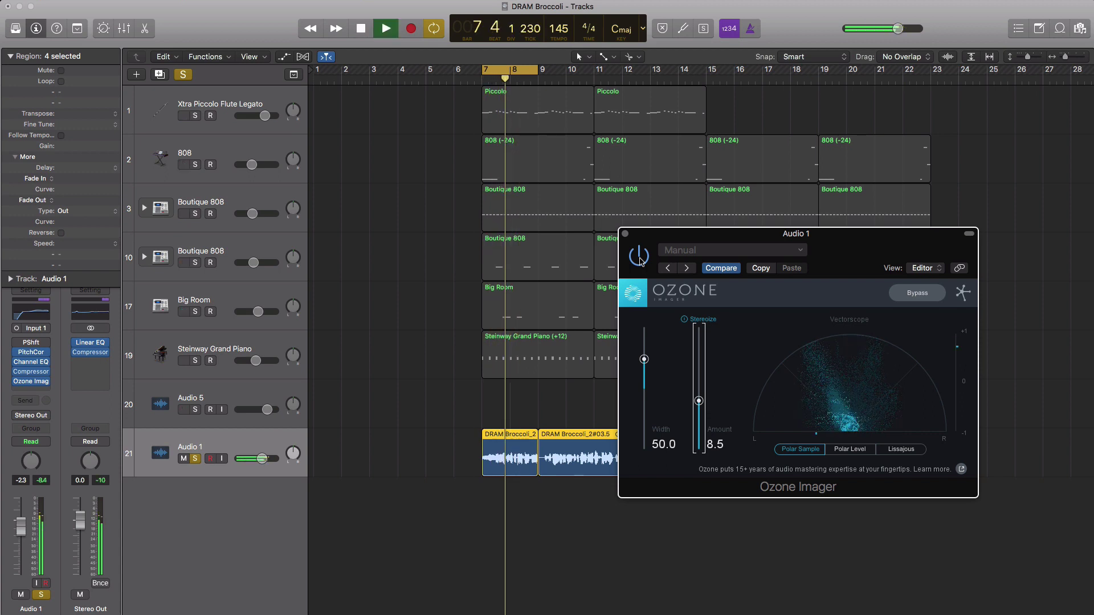
key(space)
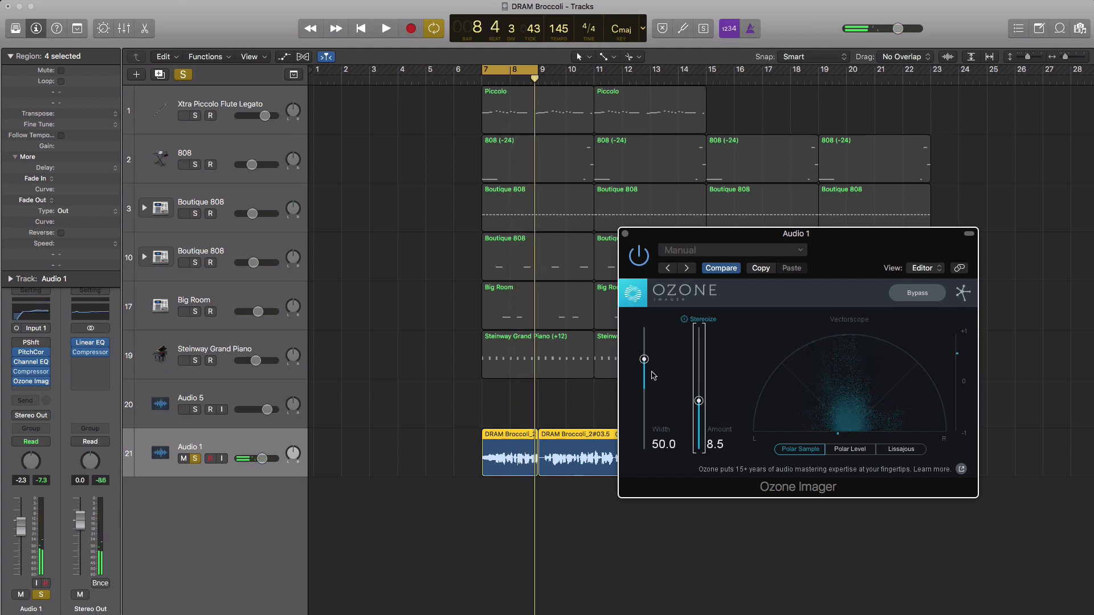
Raise the Audio 1 imager to Width 100.0 and Amount 20.0, audition the extreme setting and stop playback
drag(644, 360, 645, 329)
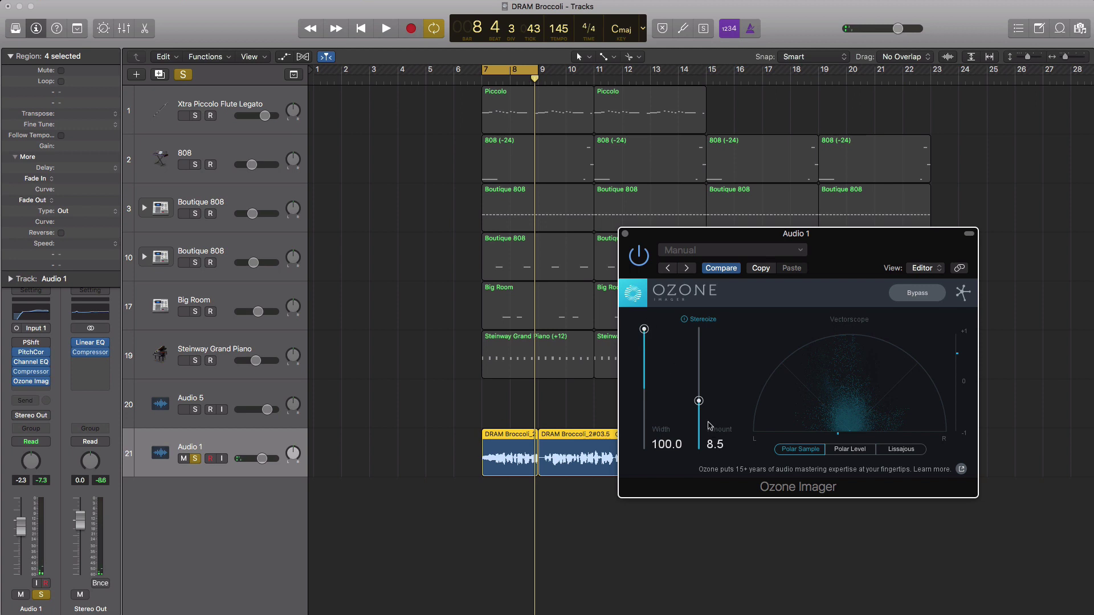
drag(699, 400, 710, 310)
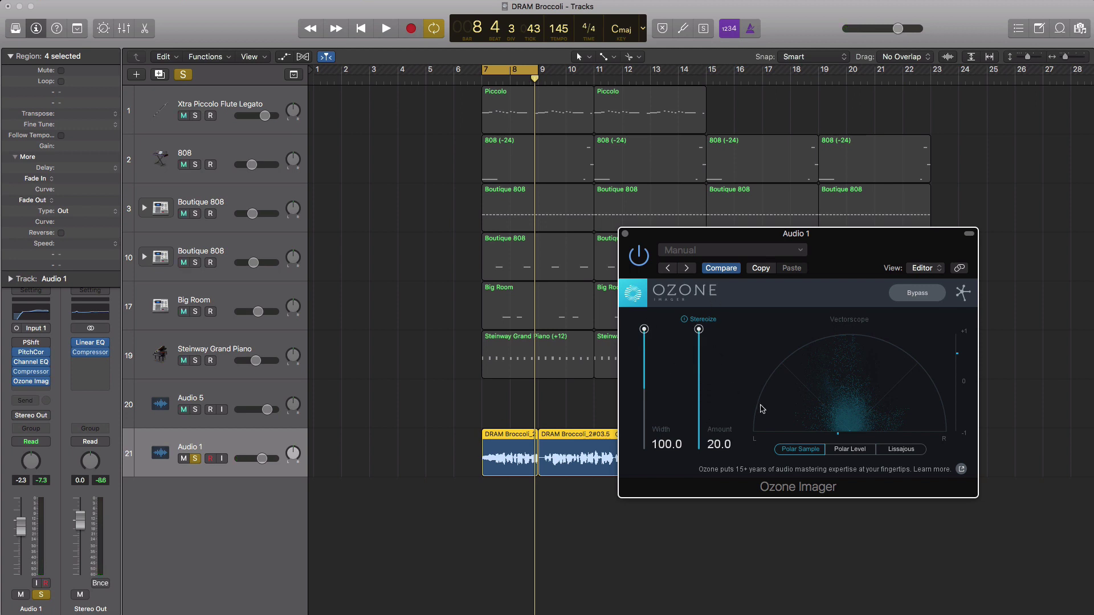
key(space)
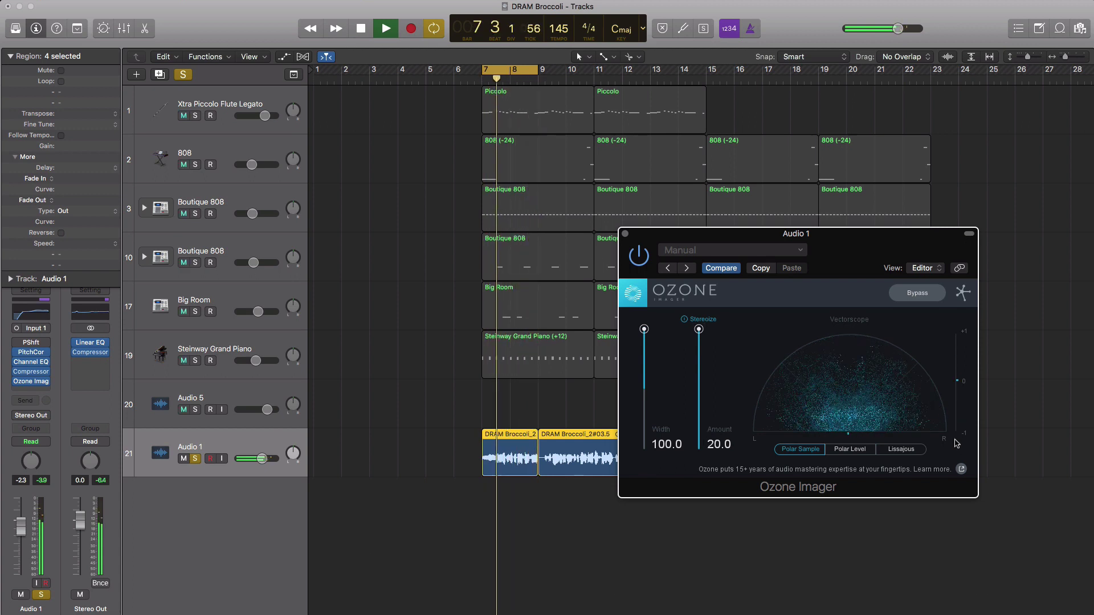
key(space)
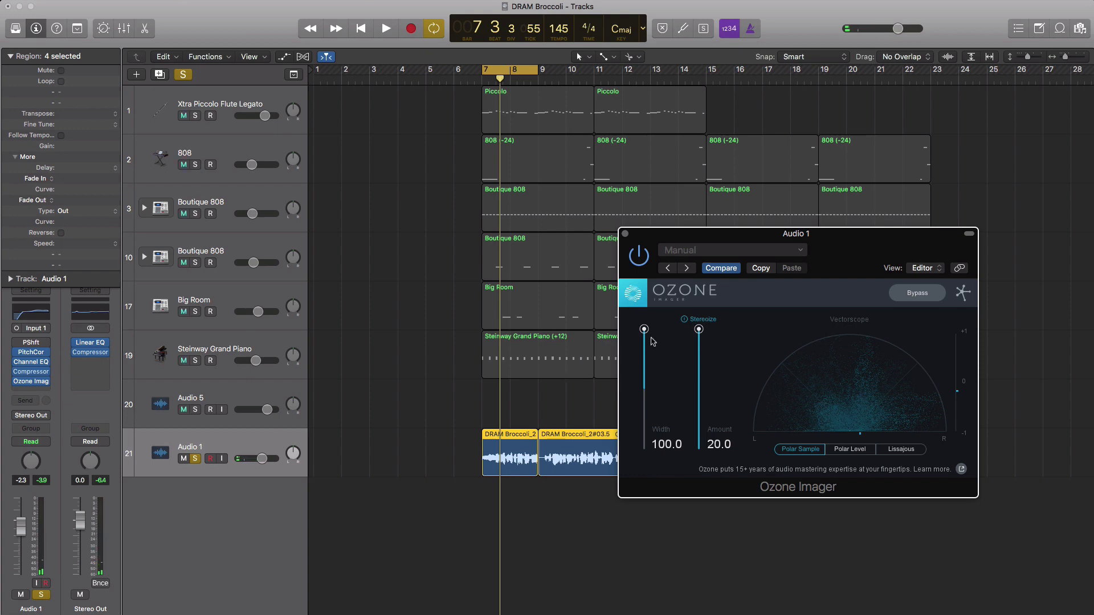
Reduce the Audio 1 imager to Width 54.7 and Amount 8.5, and audition the result
drag(644, 331, 646, 363)
drag(699, 329, 702, 400)
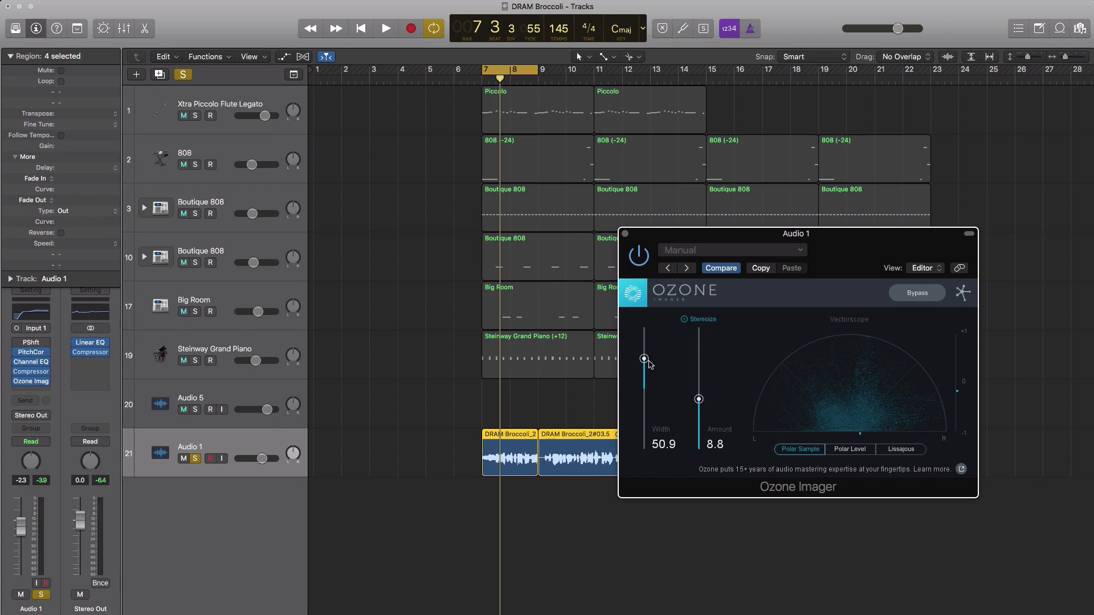
drag(650, 365, 648, 360)
drag(703, 401, 702, 404)
key(space)
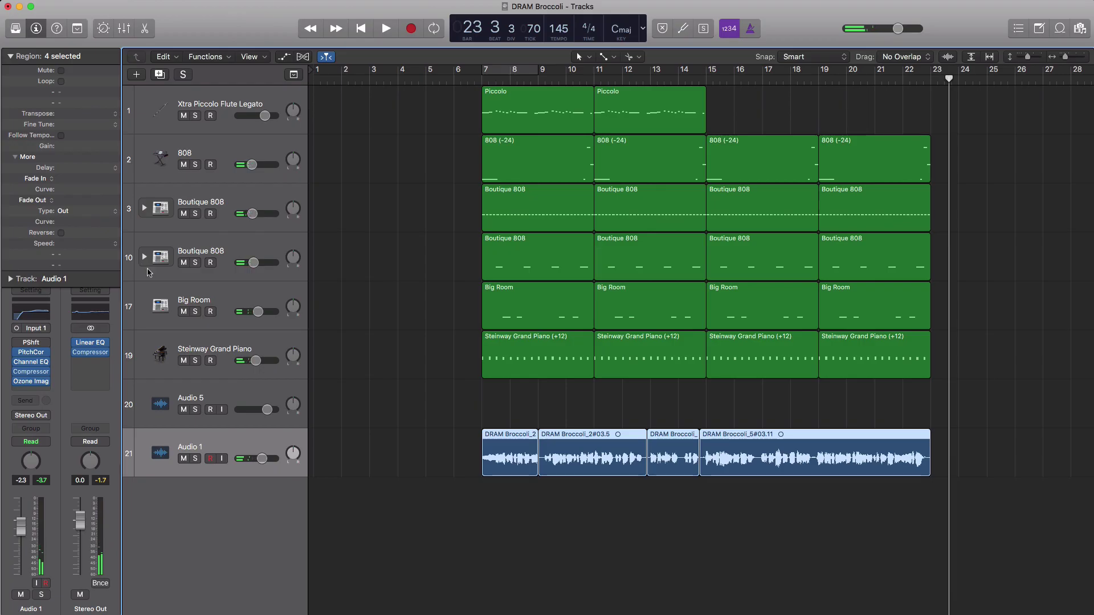
Reopen the Audio 1 imager to review its settings, move its window over the arrangement and close it
click(31, 381)
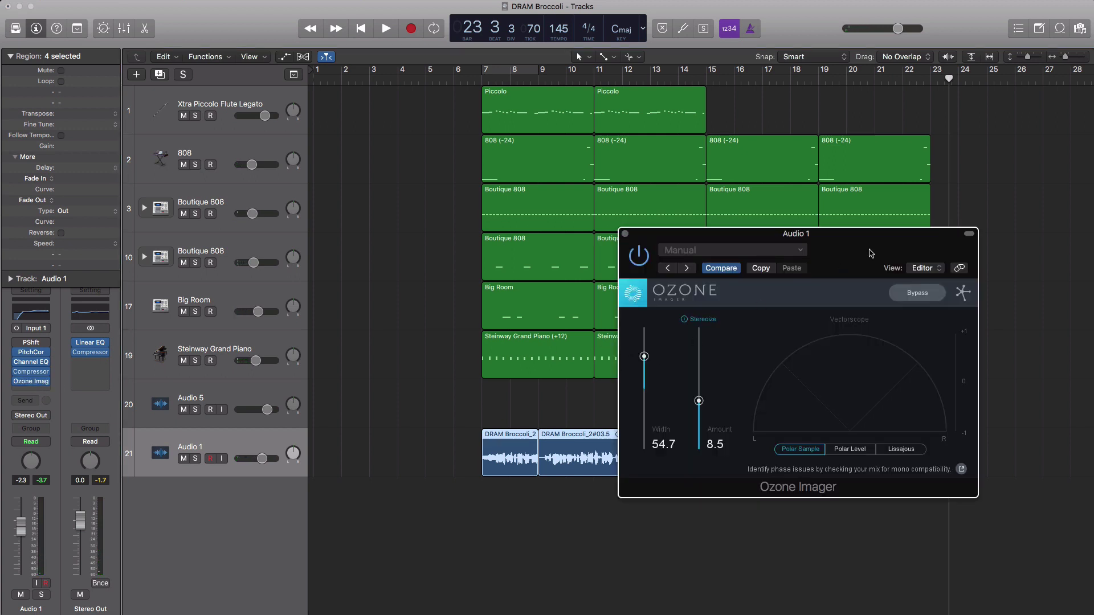
drag(871, 253, 704, 184)
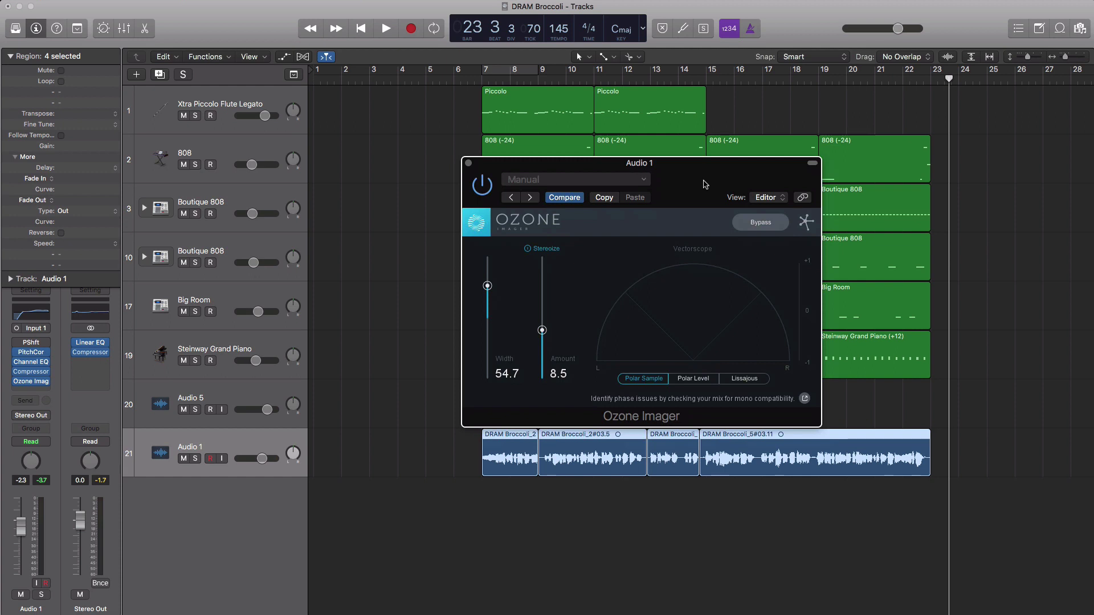
click(468, 163)
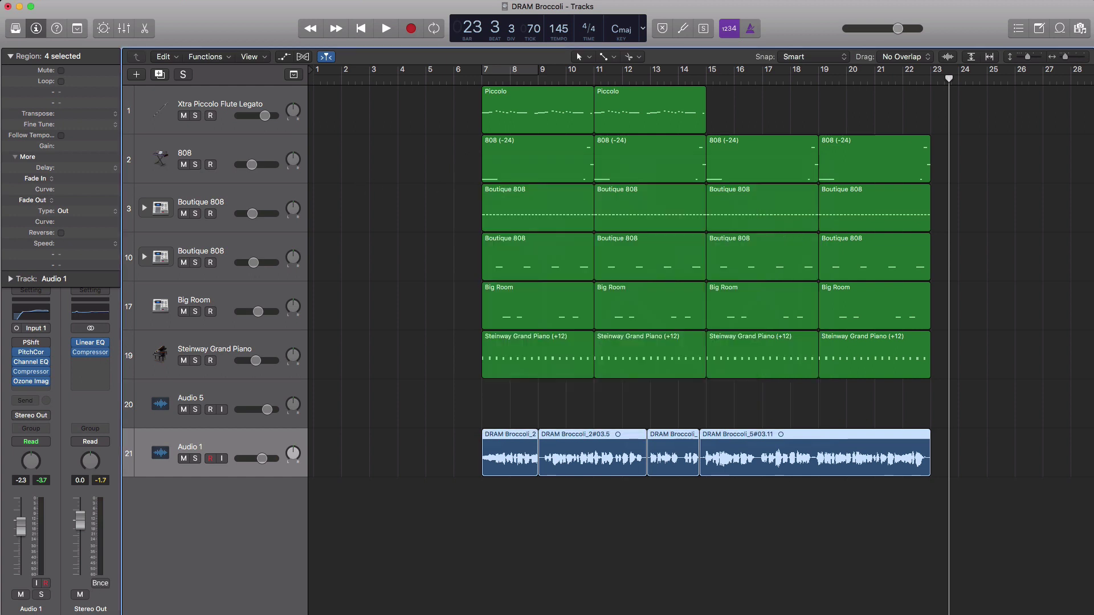
Insert an Ozone Imager after the Compressor on the Stereo Out channel, move its window over the arrangement and close it
click(97, 366)
click(177, 386)
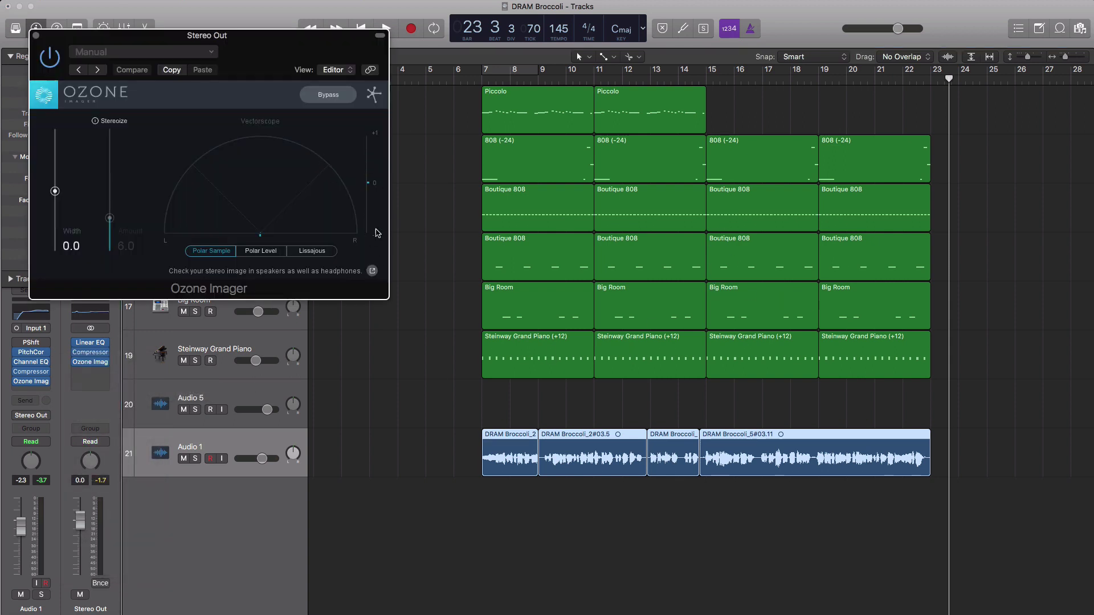
drag(279, 48, 557, 194)
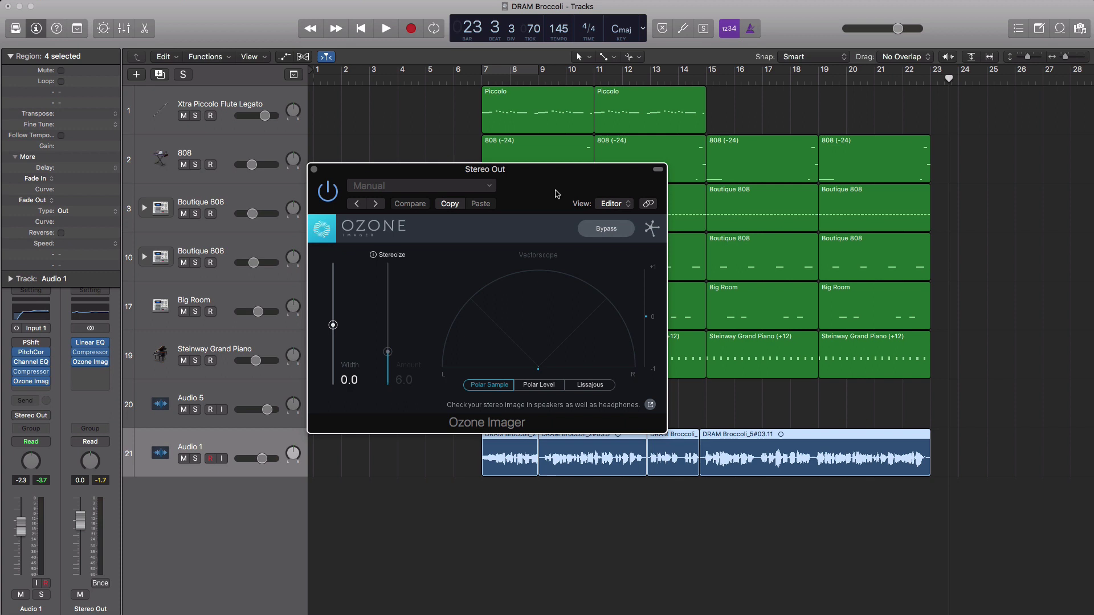
click(315, 171)
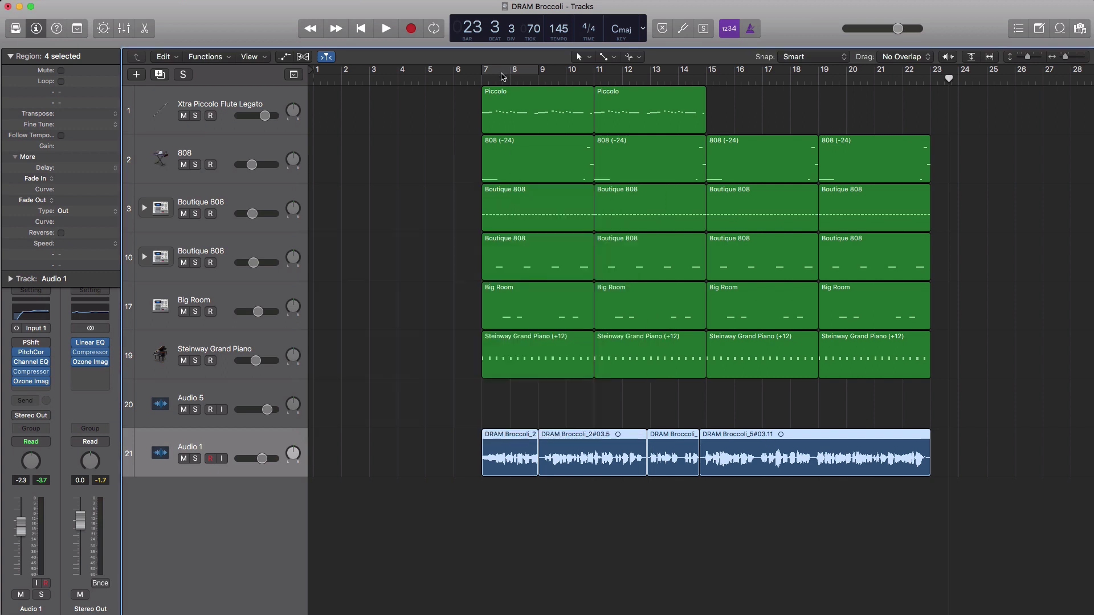